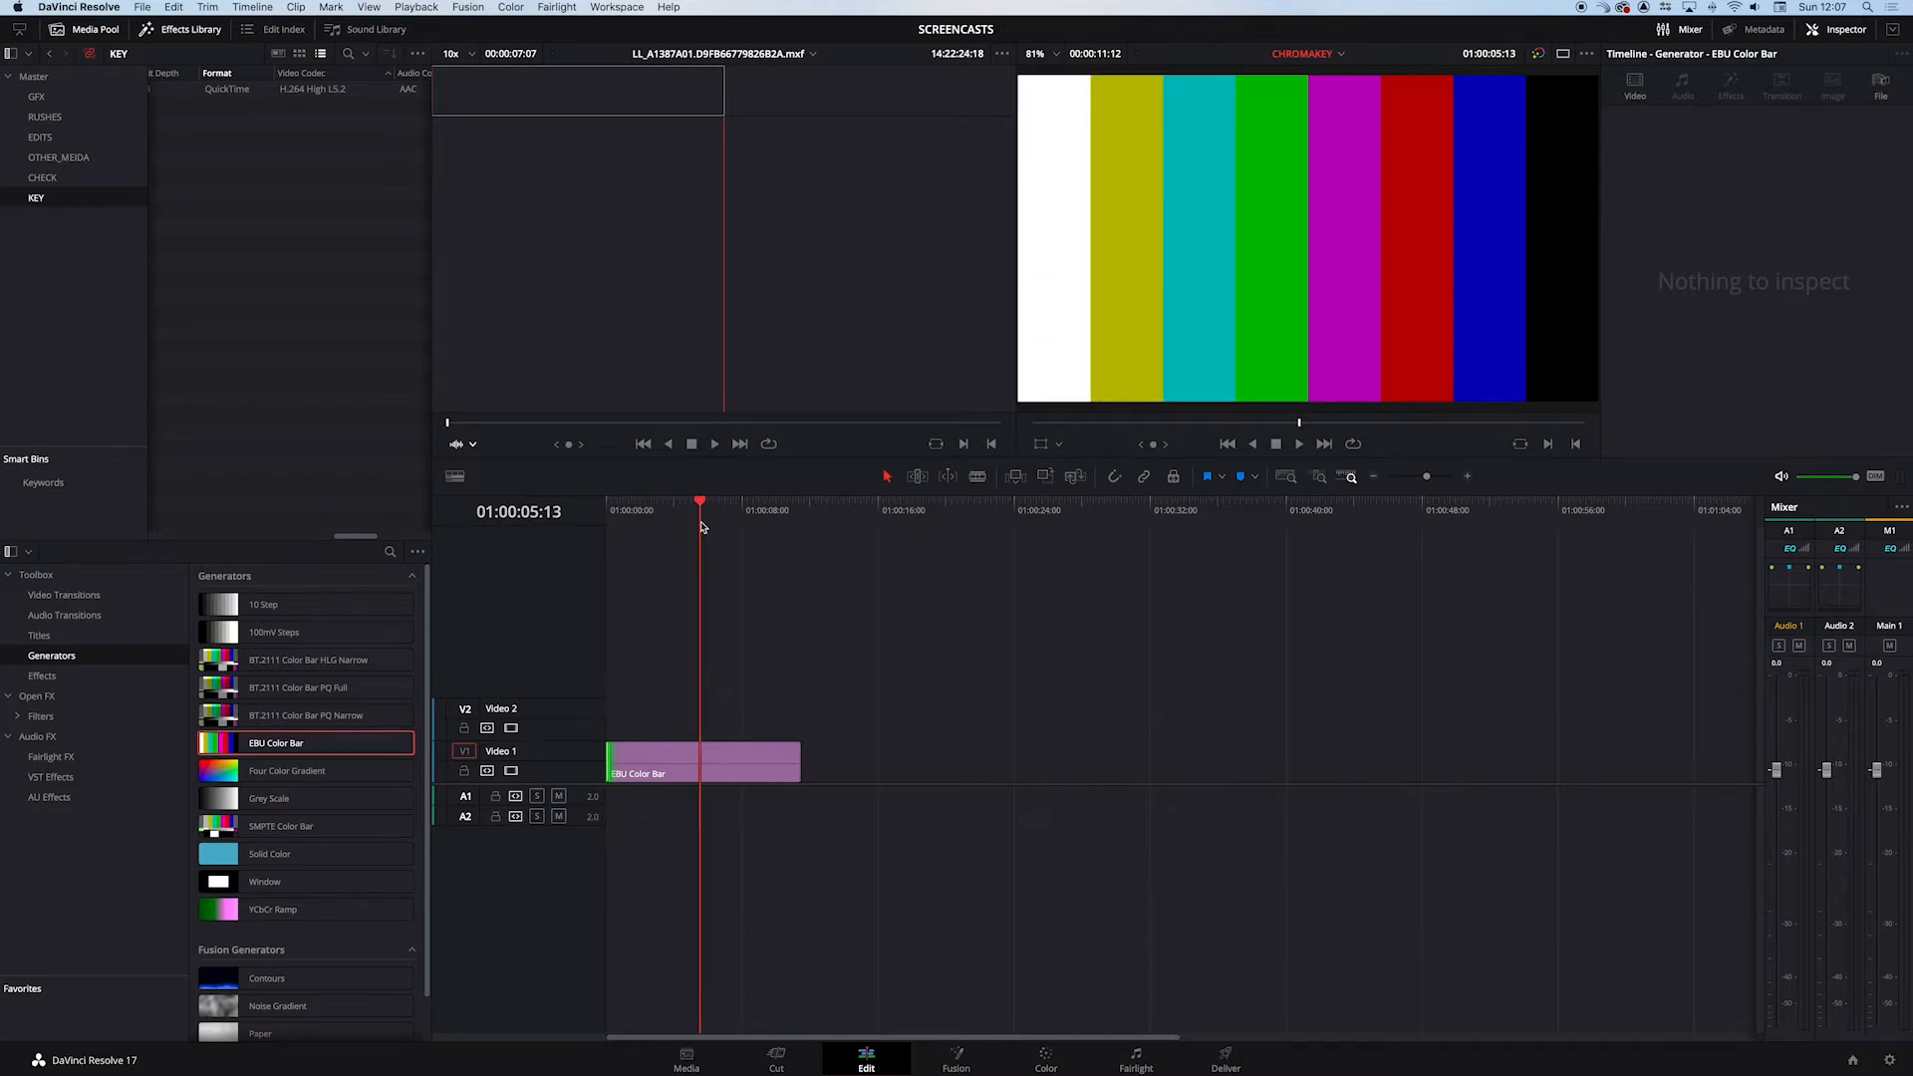
- Place the green-screen clip "Its Late full length 4K.mp4" on Video 2 above the start of the colour bars, without its audio
scroll(306, 121, left, 5)
scroll(306, 121, left, 4)
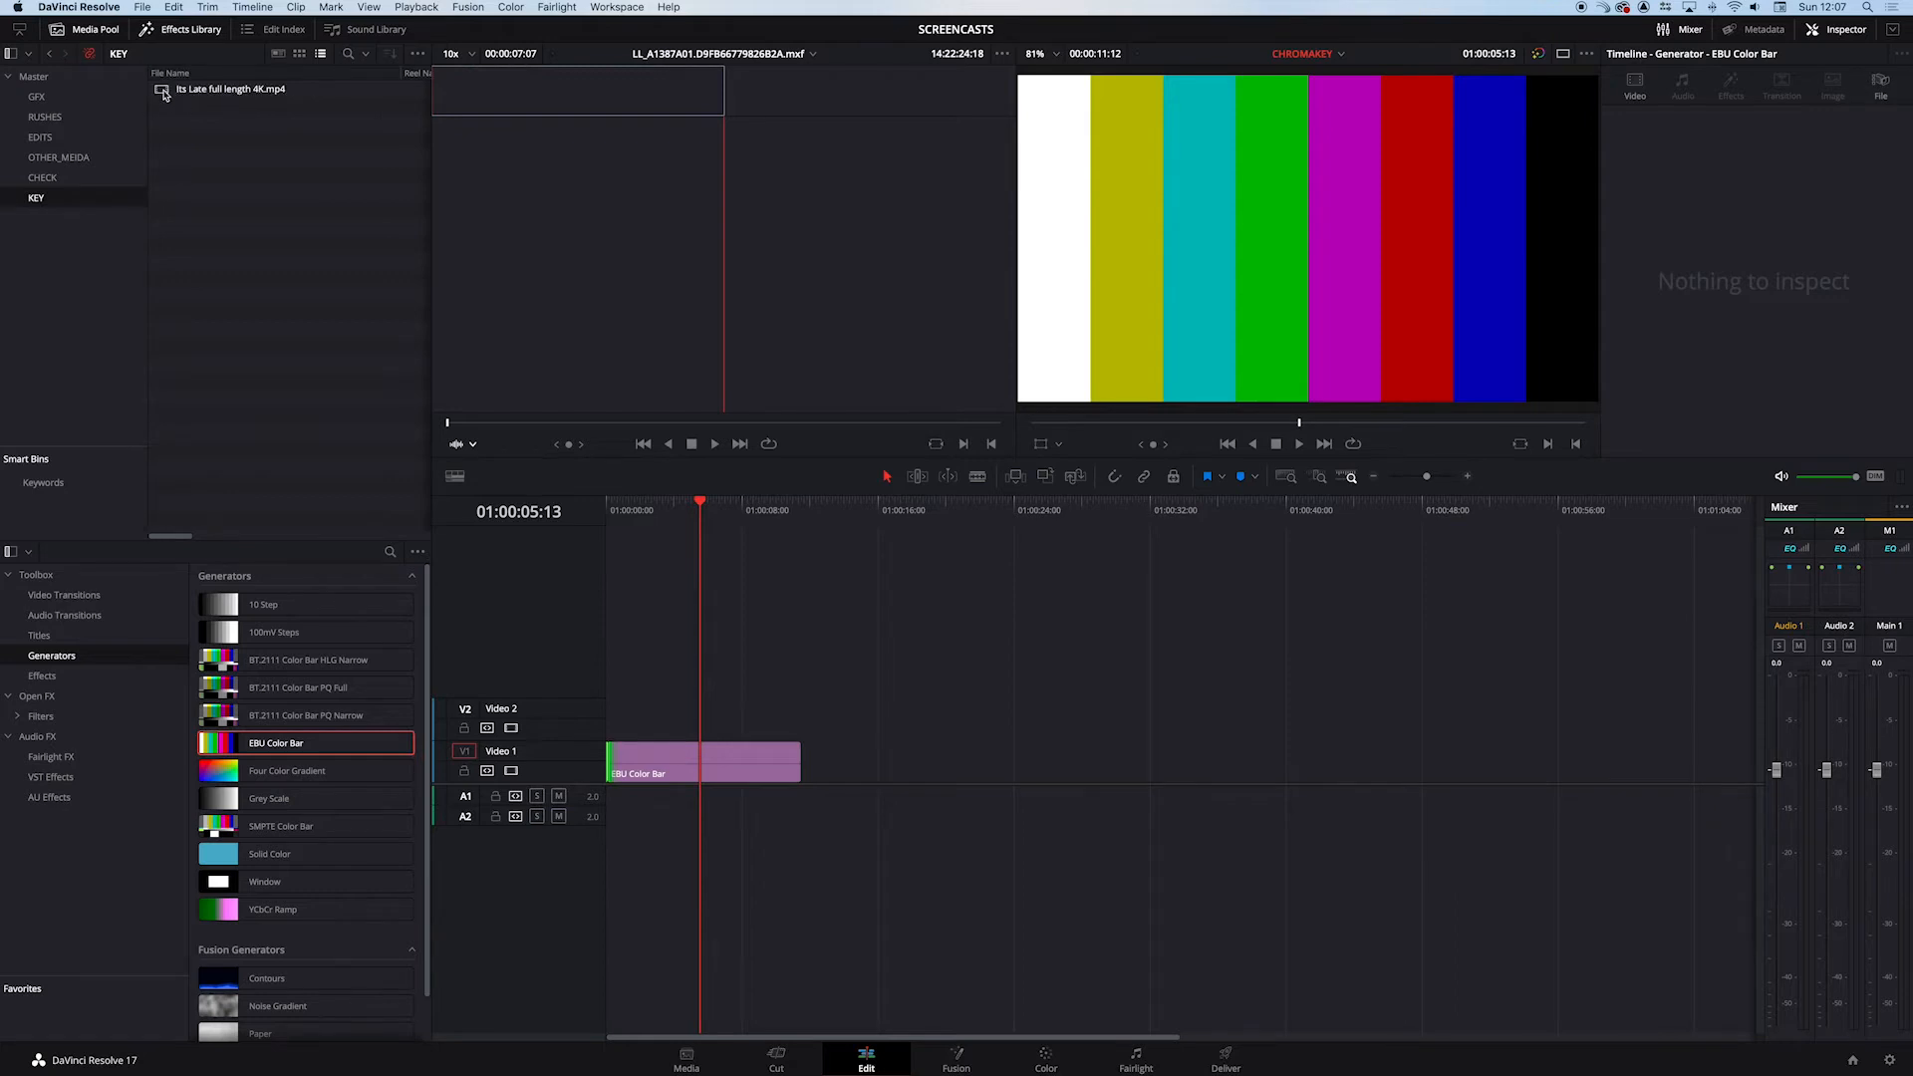
double_click(164, 92)
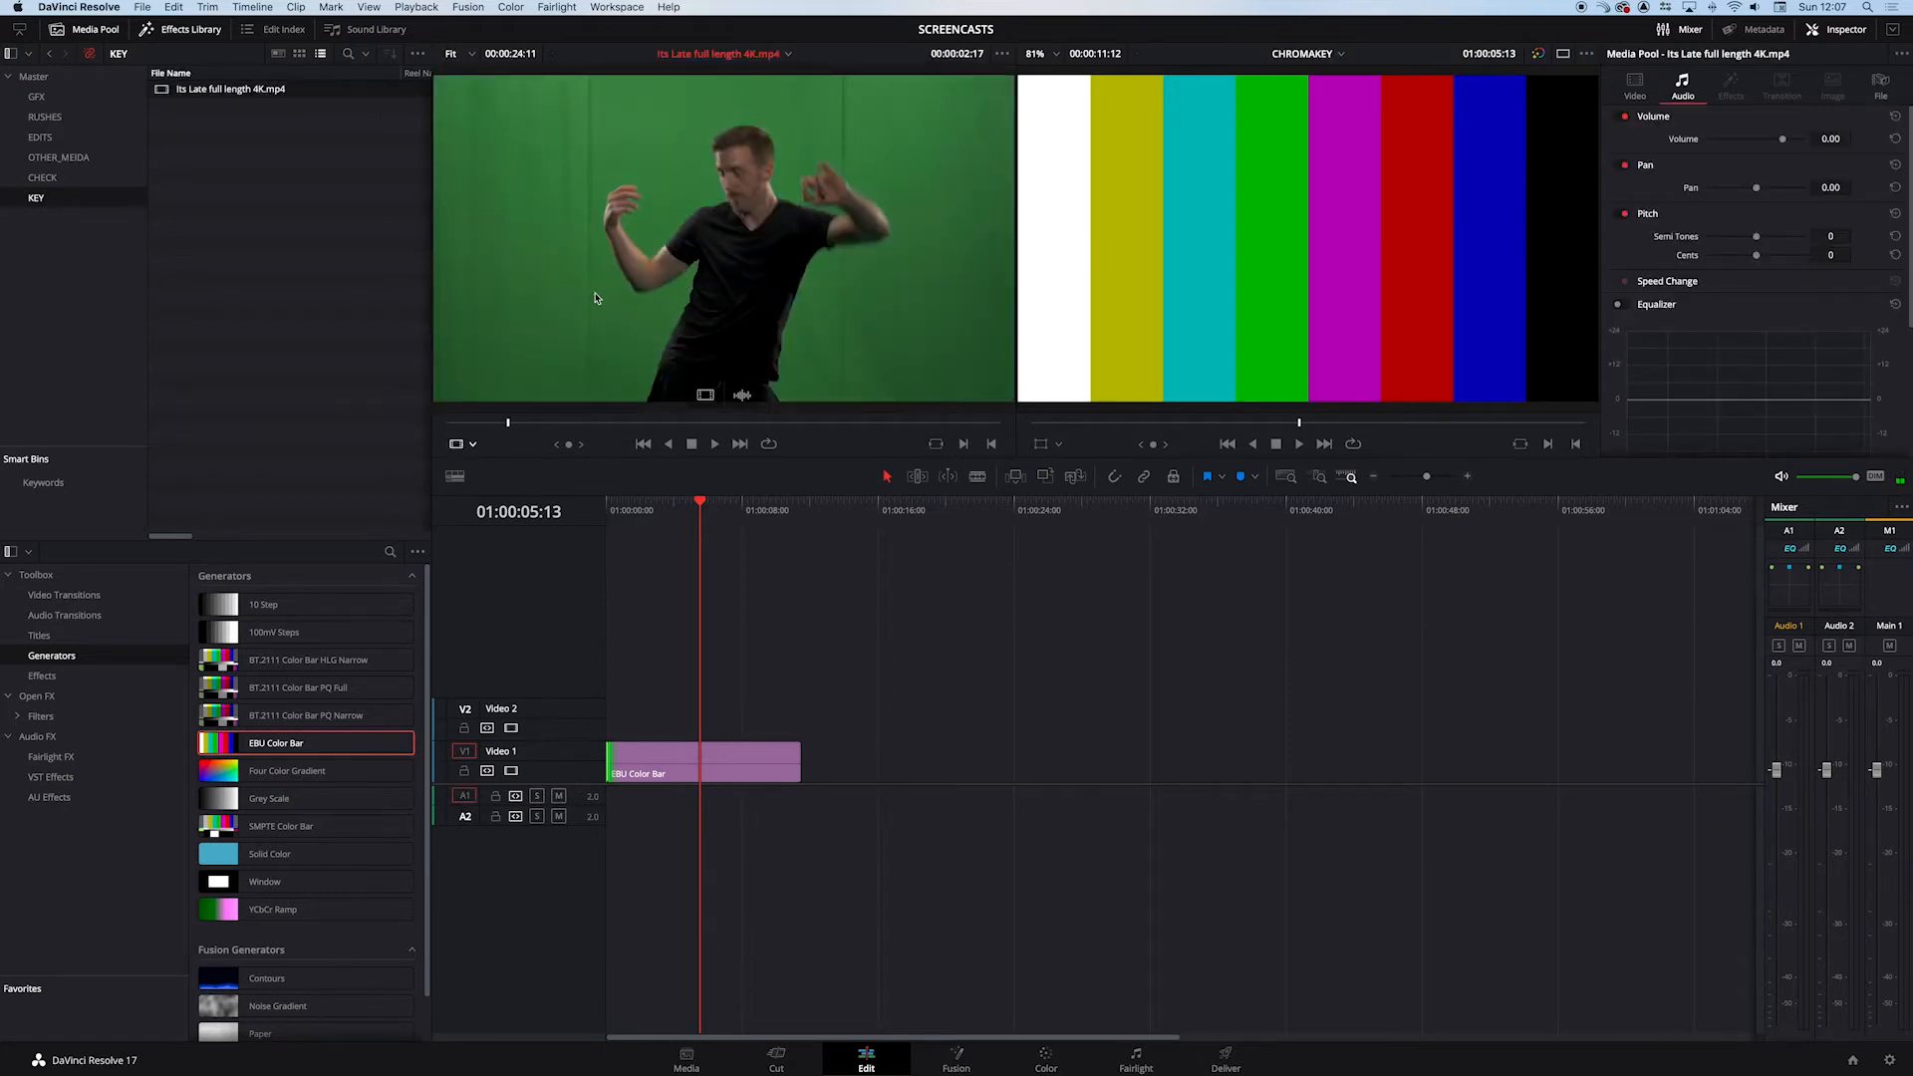
drag(595, 299, 593, 741)
alt+click(715, 817)
key(BackSpace)
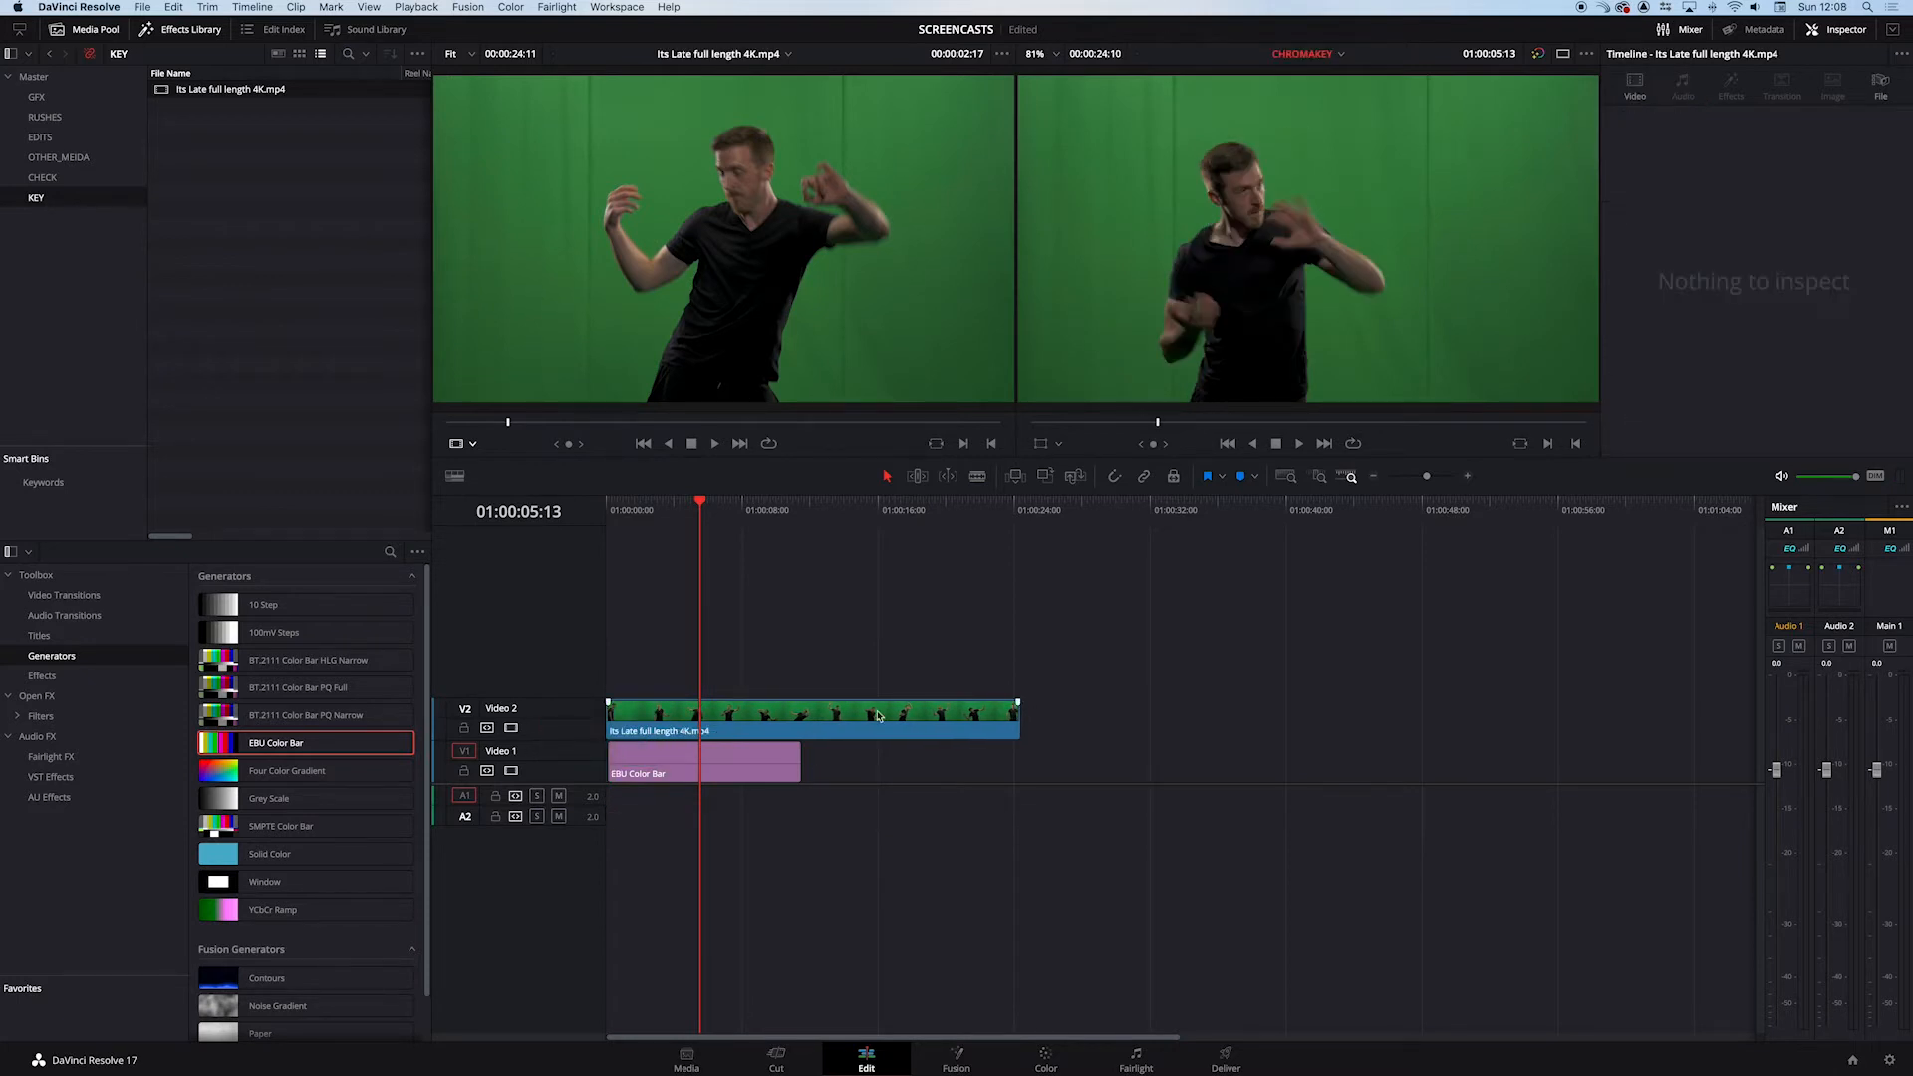
- Extend the EBU Color Bar clip to the end of the green-screen clip and park the playhead at 01:00:12:12
drag(798, 757, 1016, 771)
drag(817, 513, 743, 517)
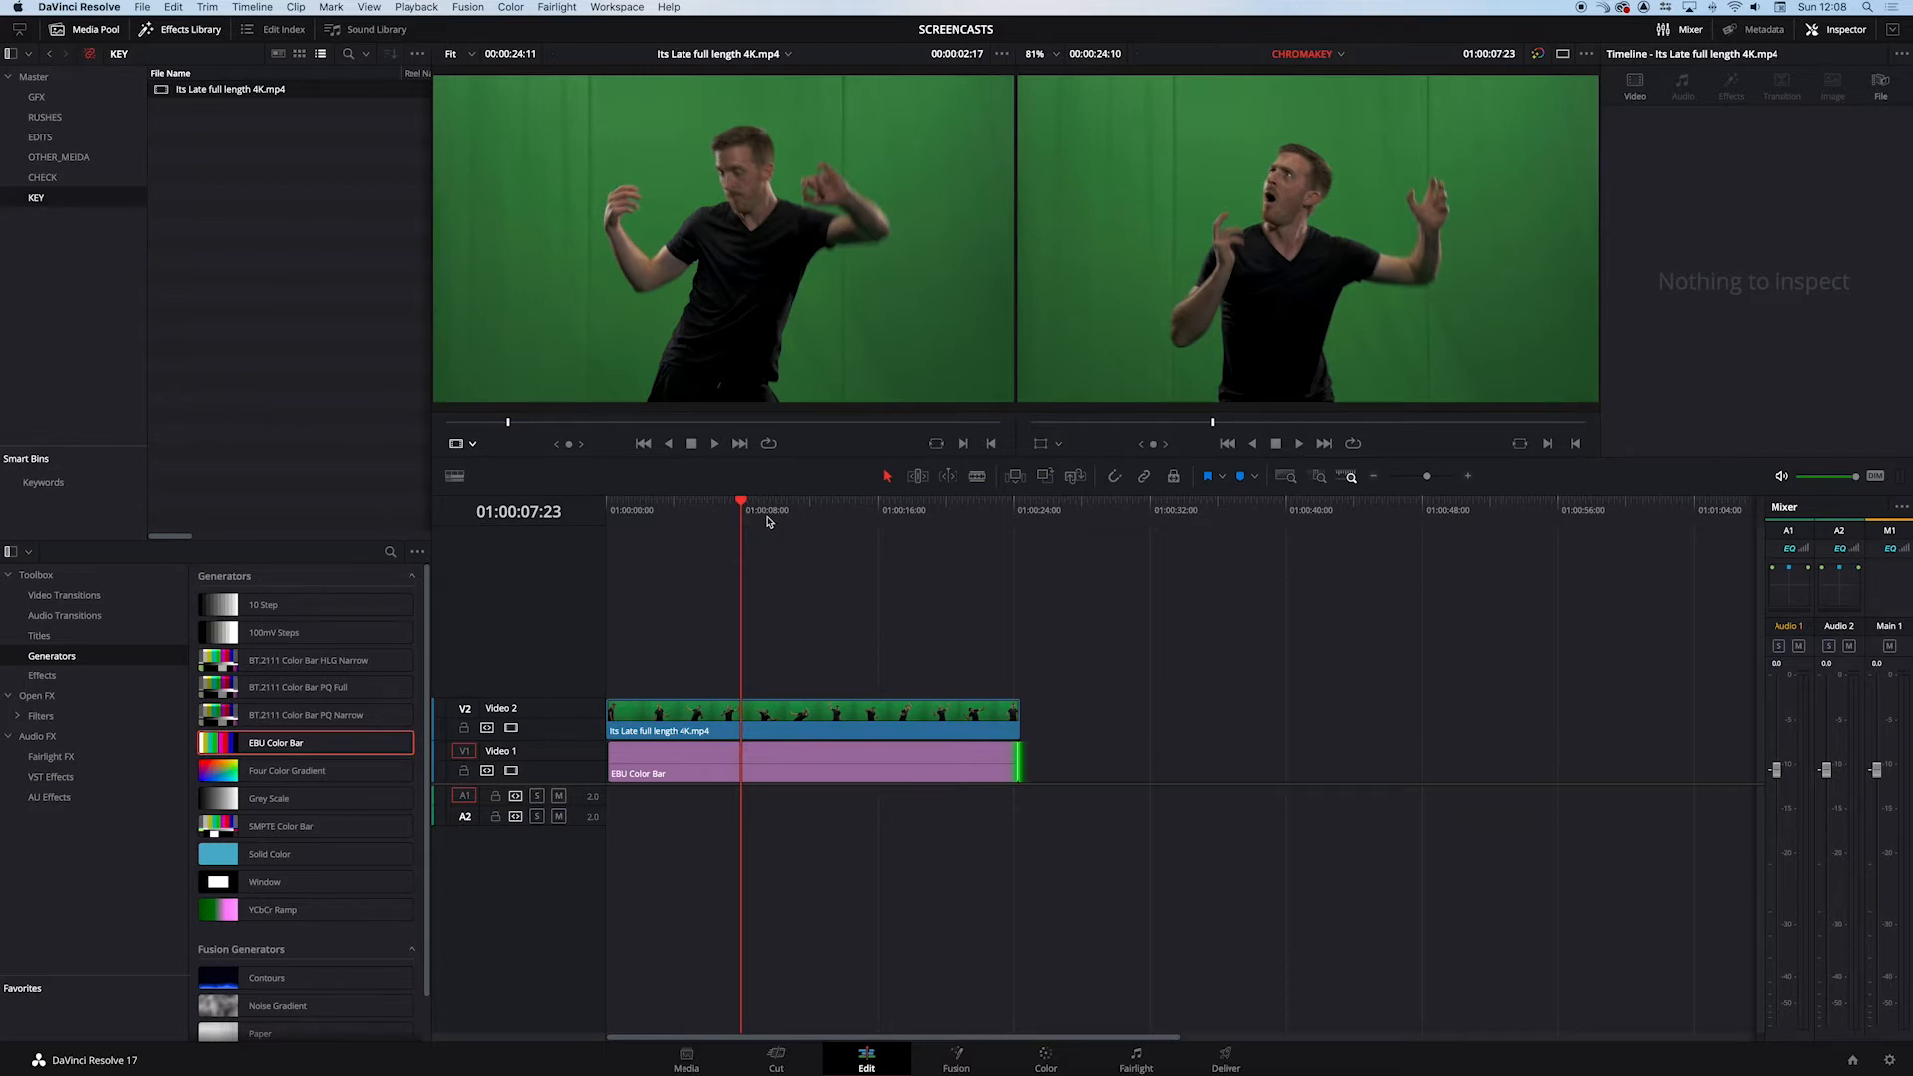
drag(767, 522, 819, 531)
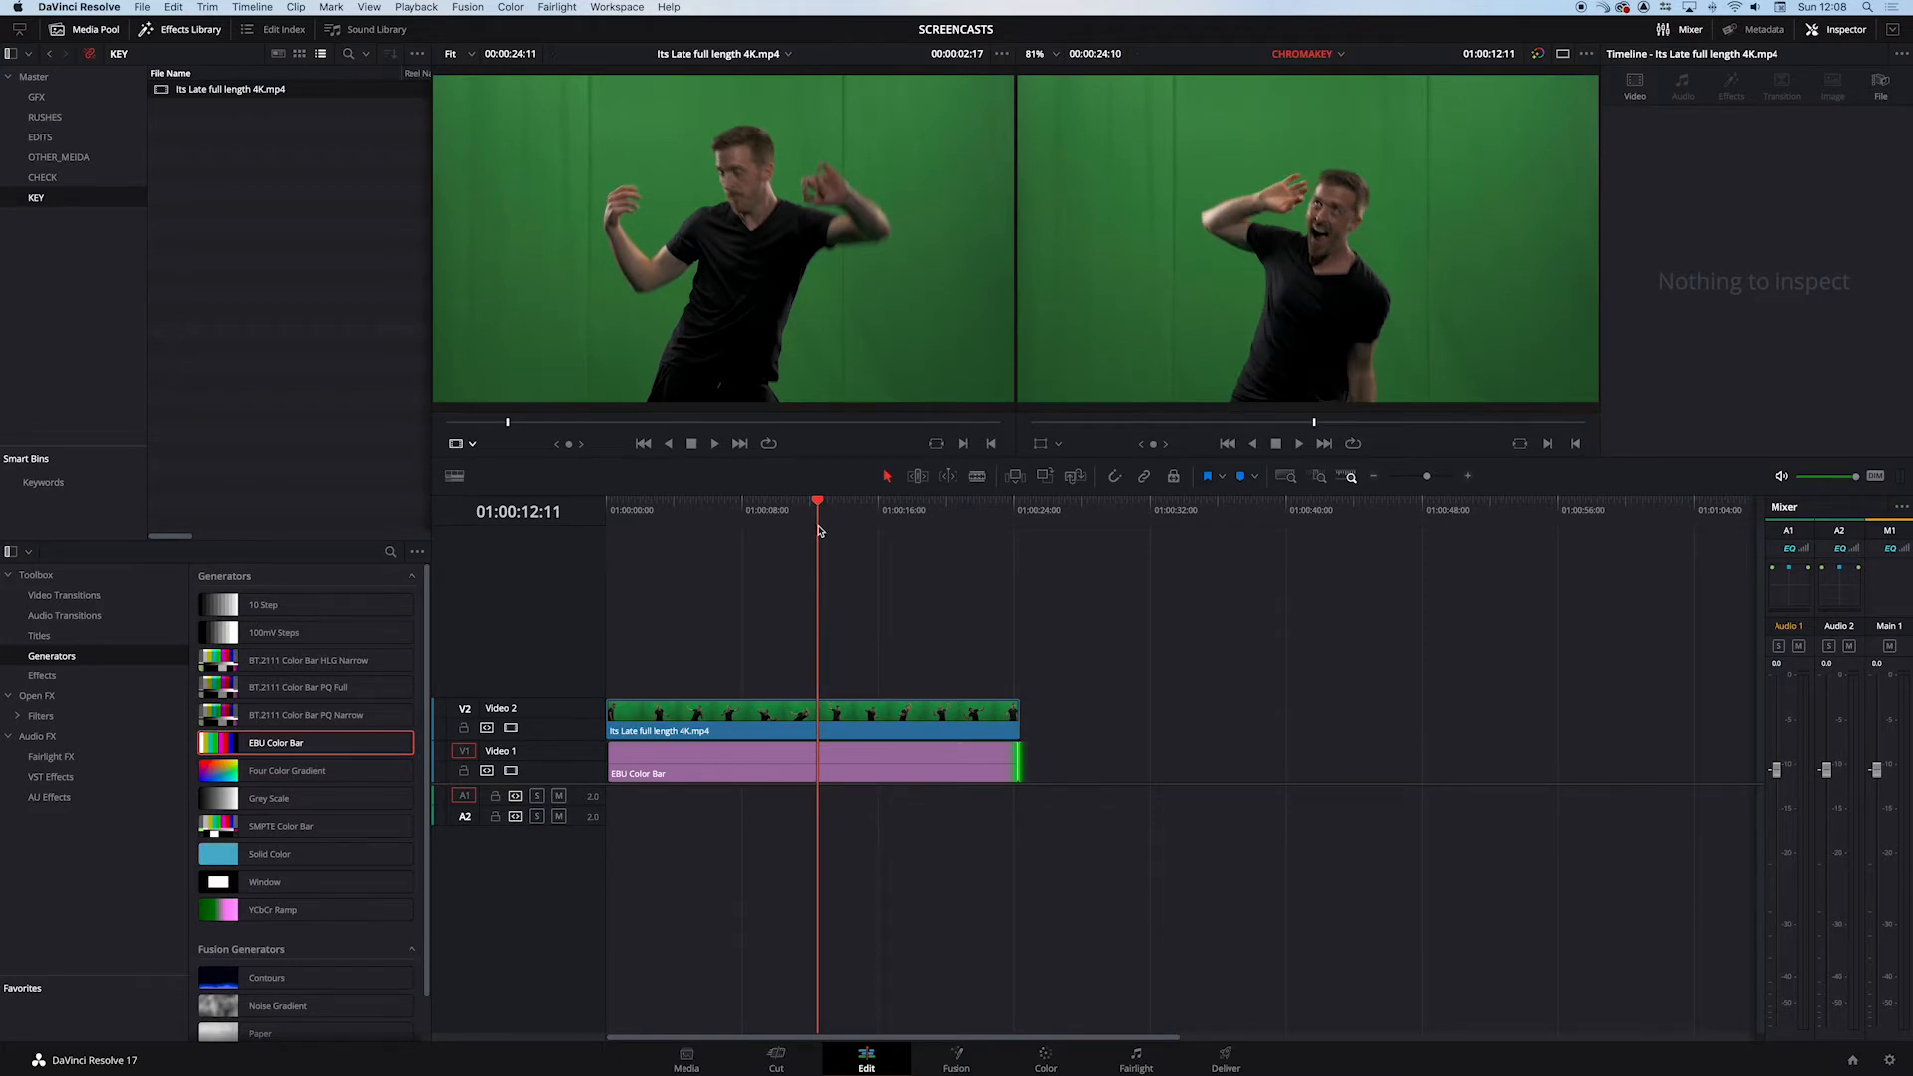
drag(819, 531, 820, 517)
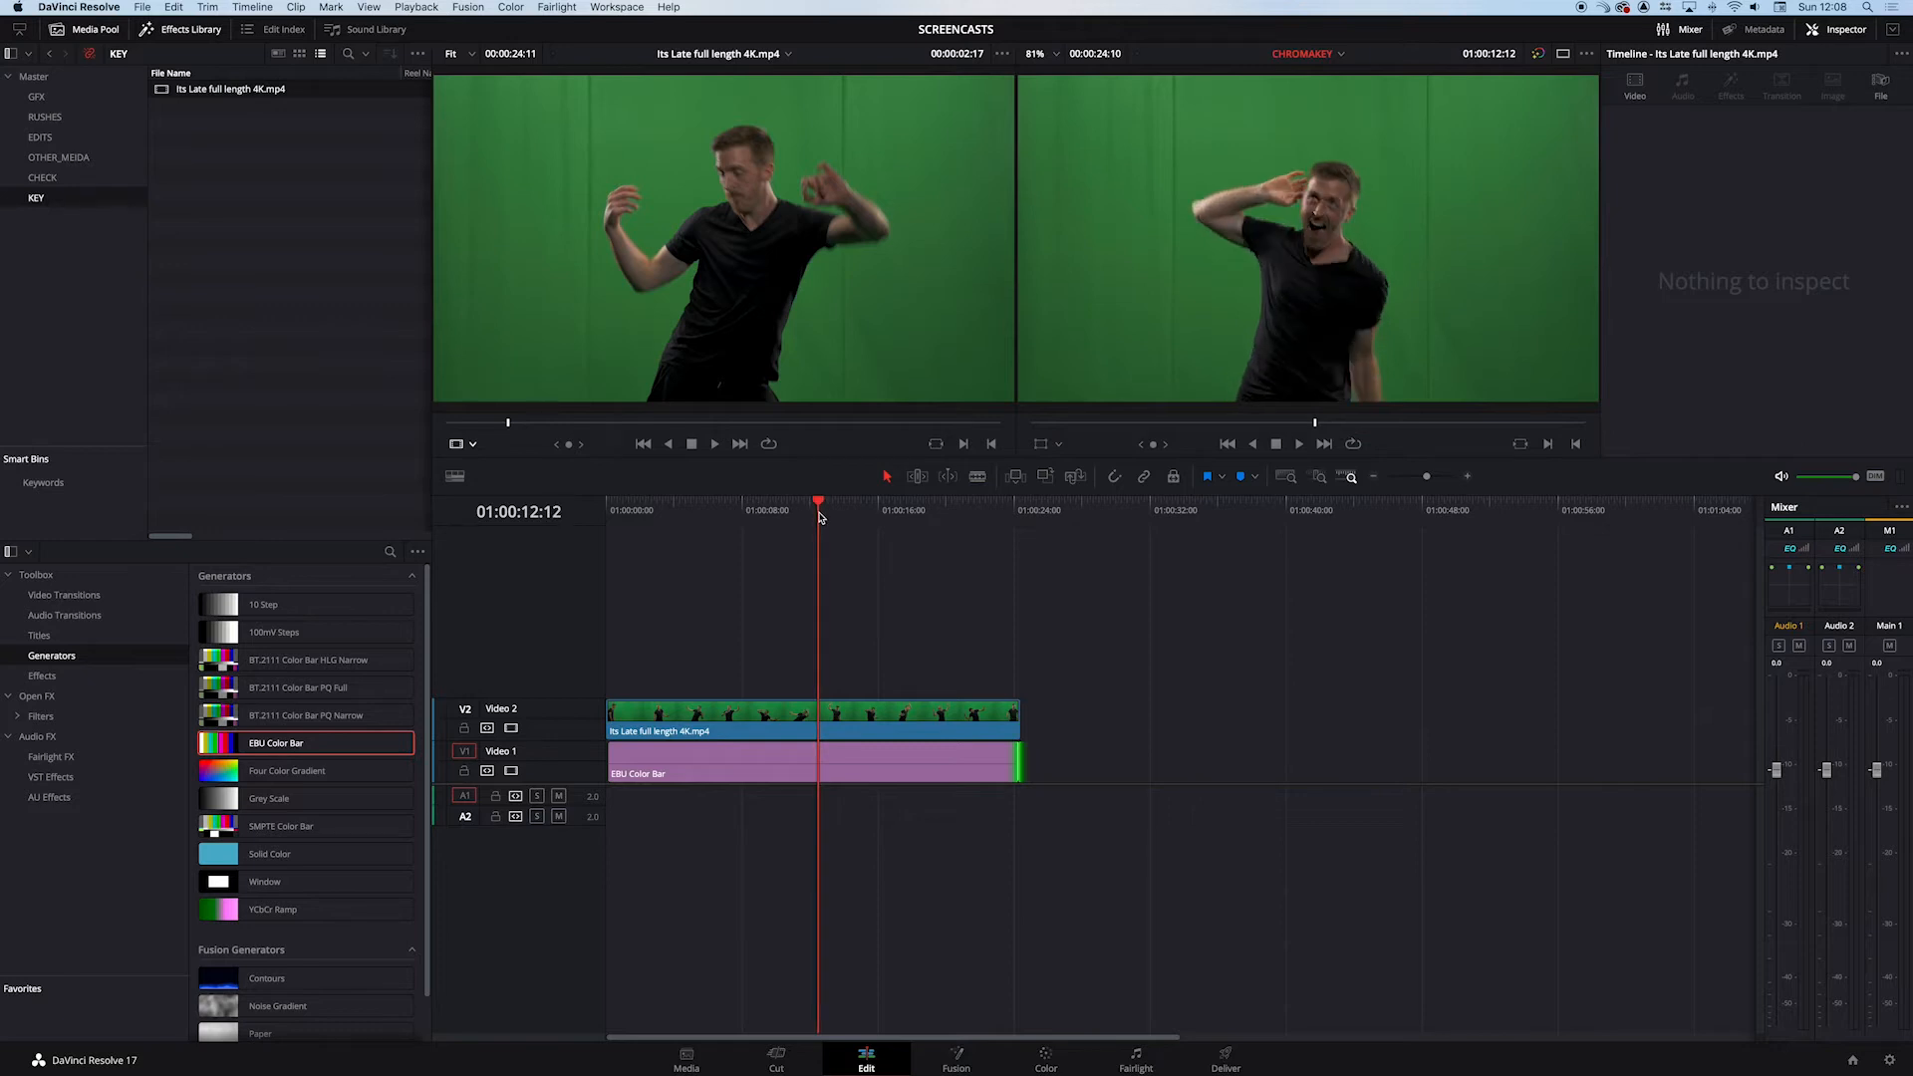
- Add an alpha output to the green-screen clip's node graph on the Color page and connect node 01's key output to it
click(1044, 1060)
drag(1422, 209, 1386, 205)
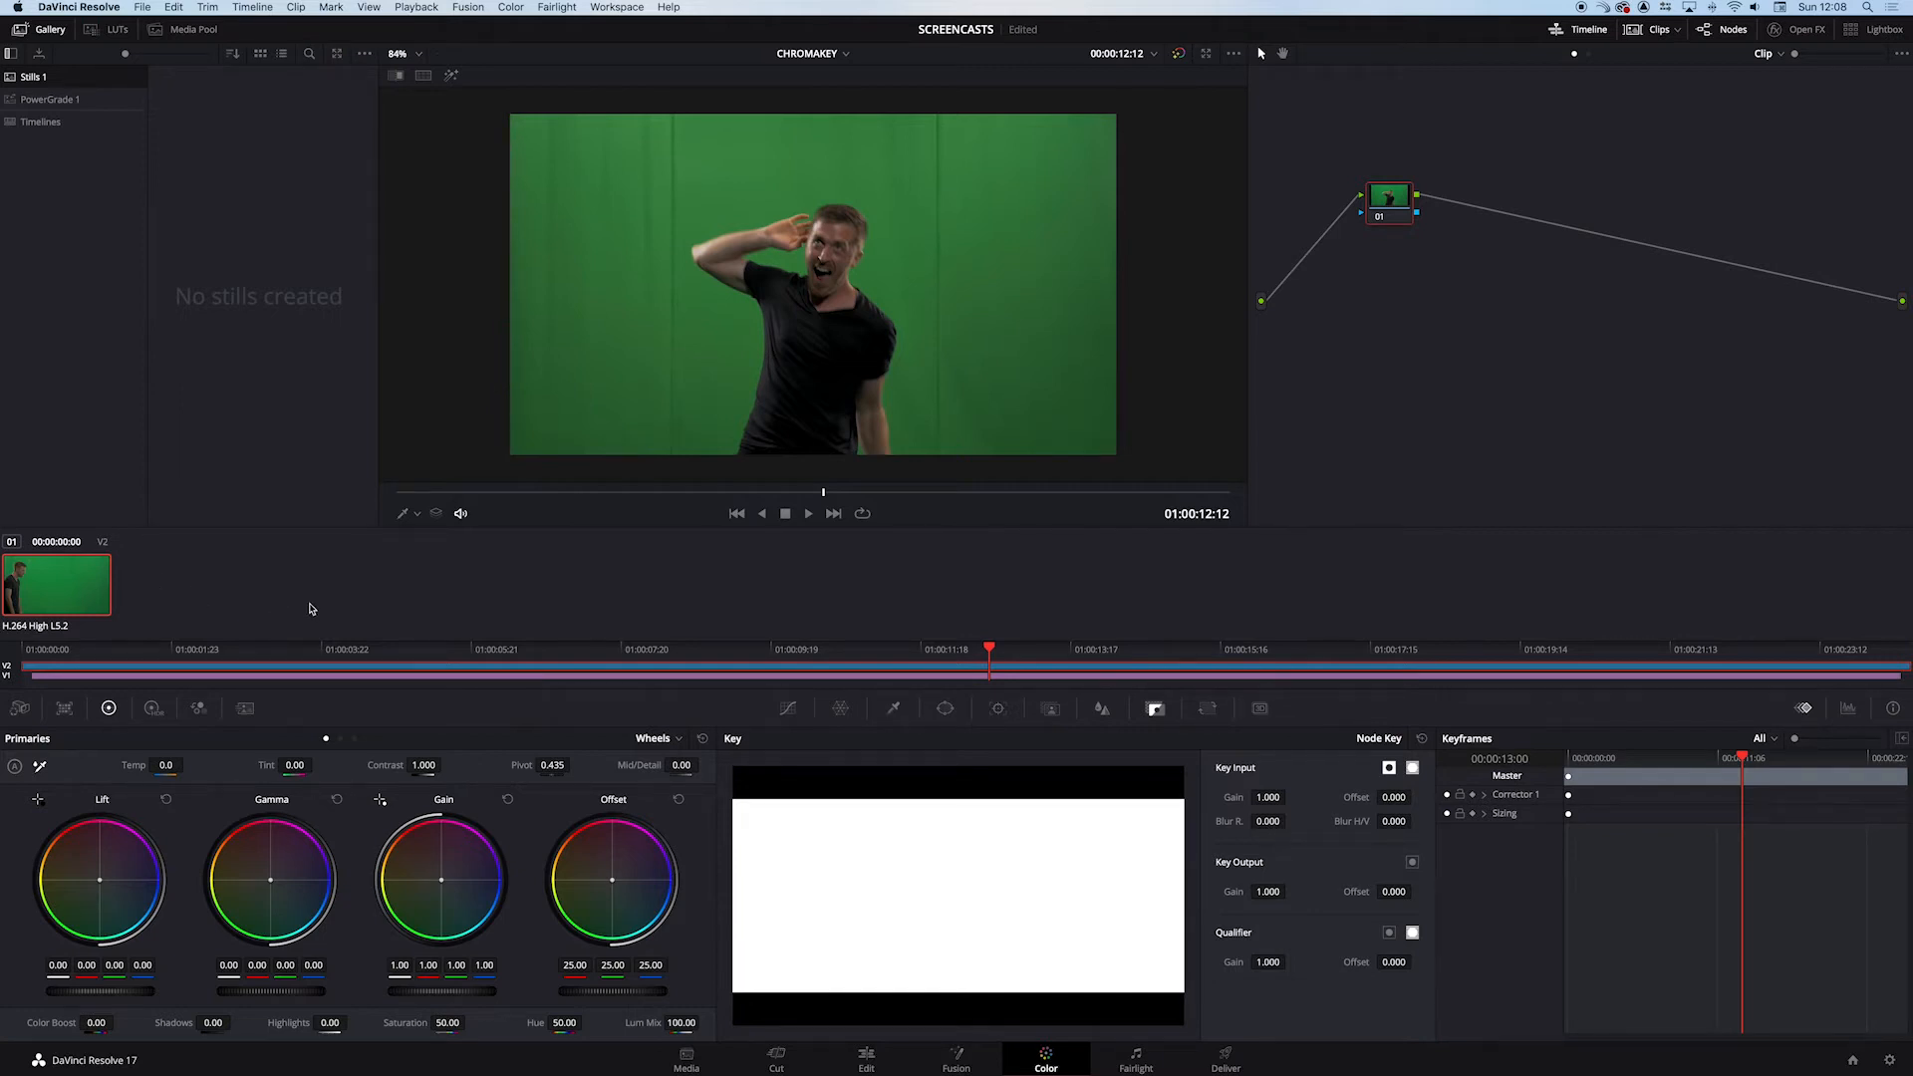
drag(1393, 205, 1388, 210)
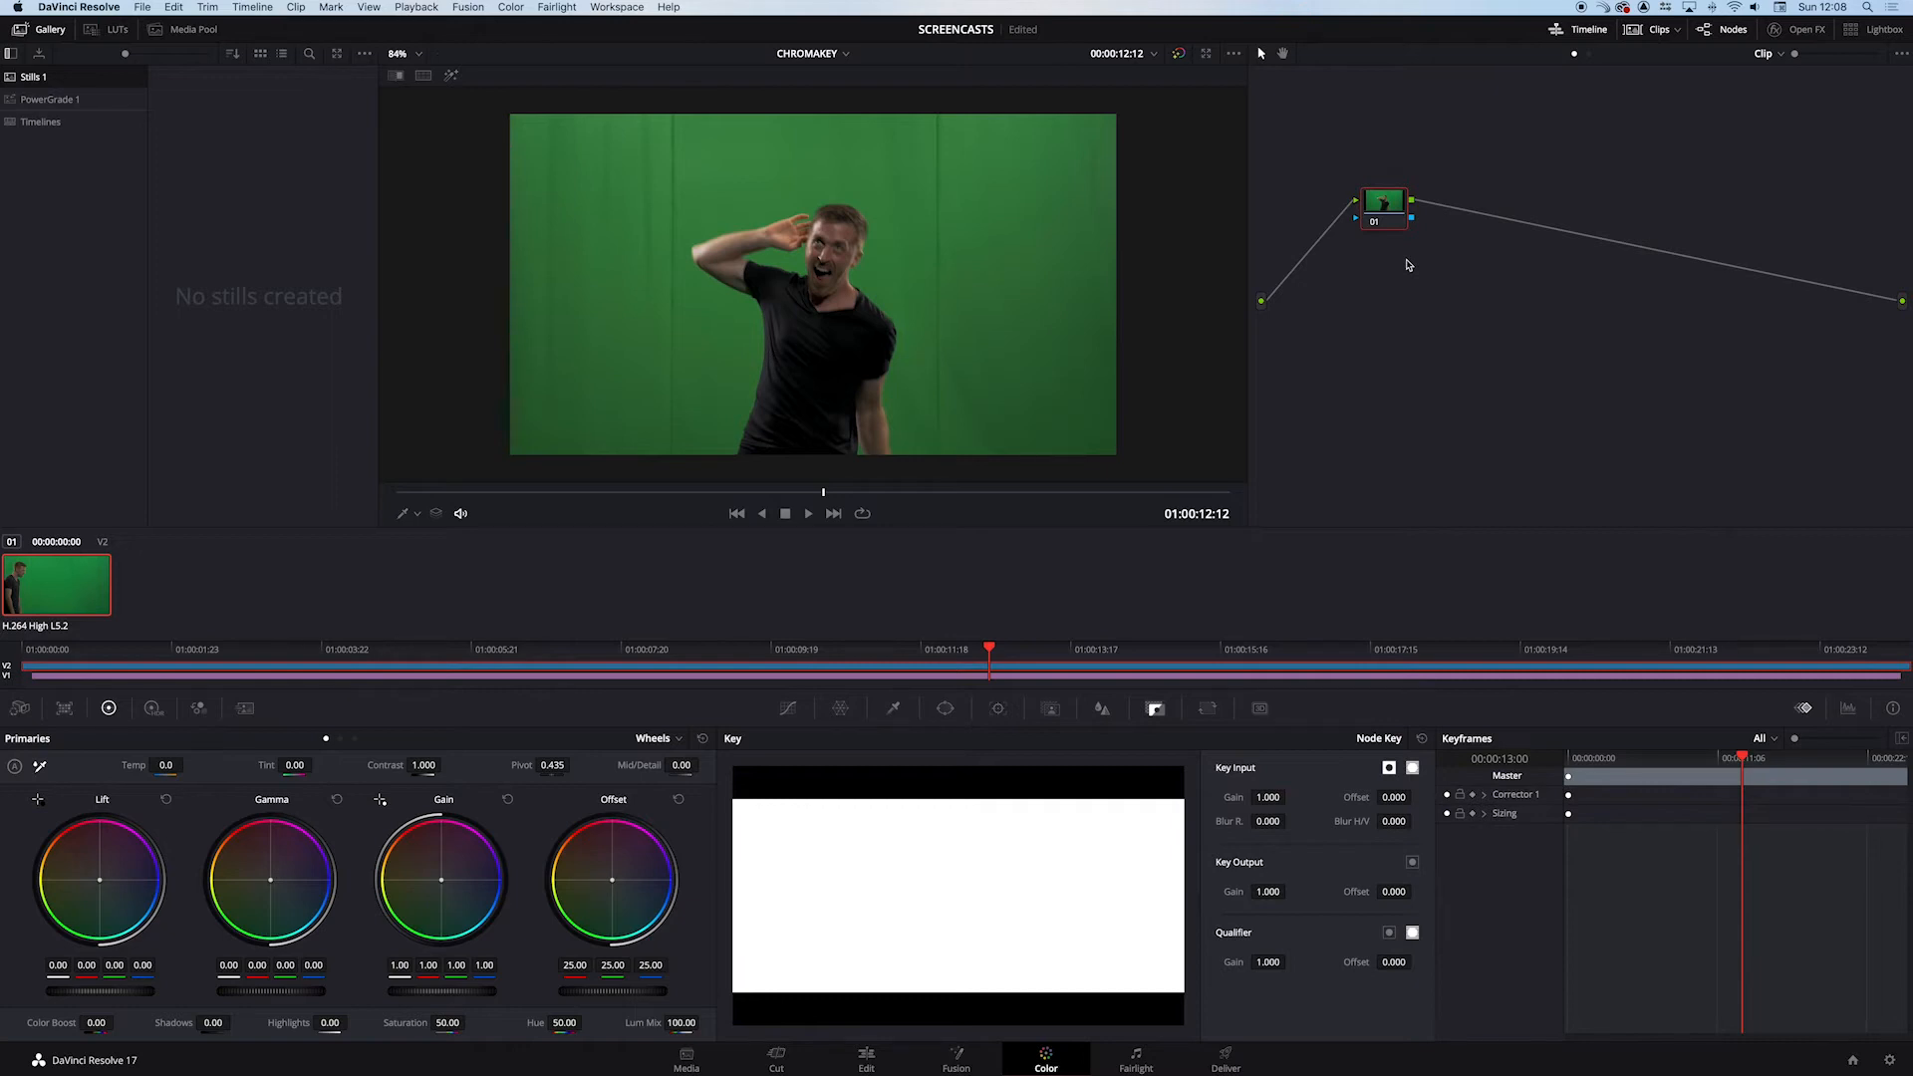
drag(1384, 202, 1385, 192)
right_click(1451, 263)
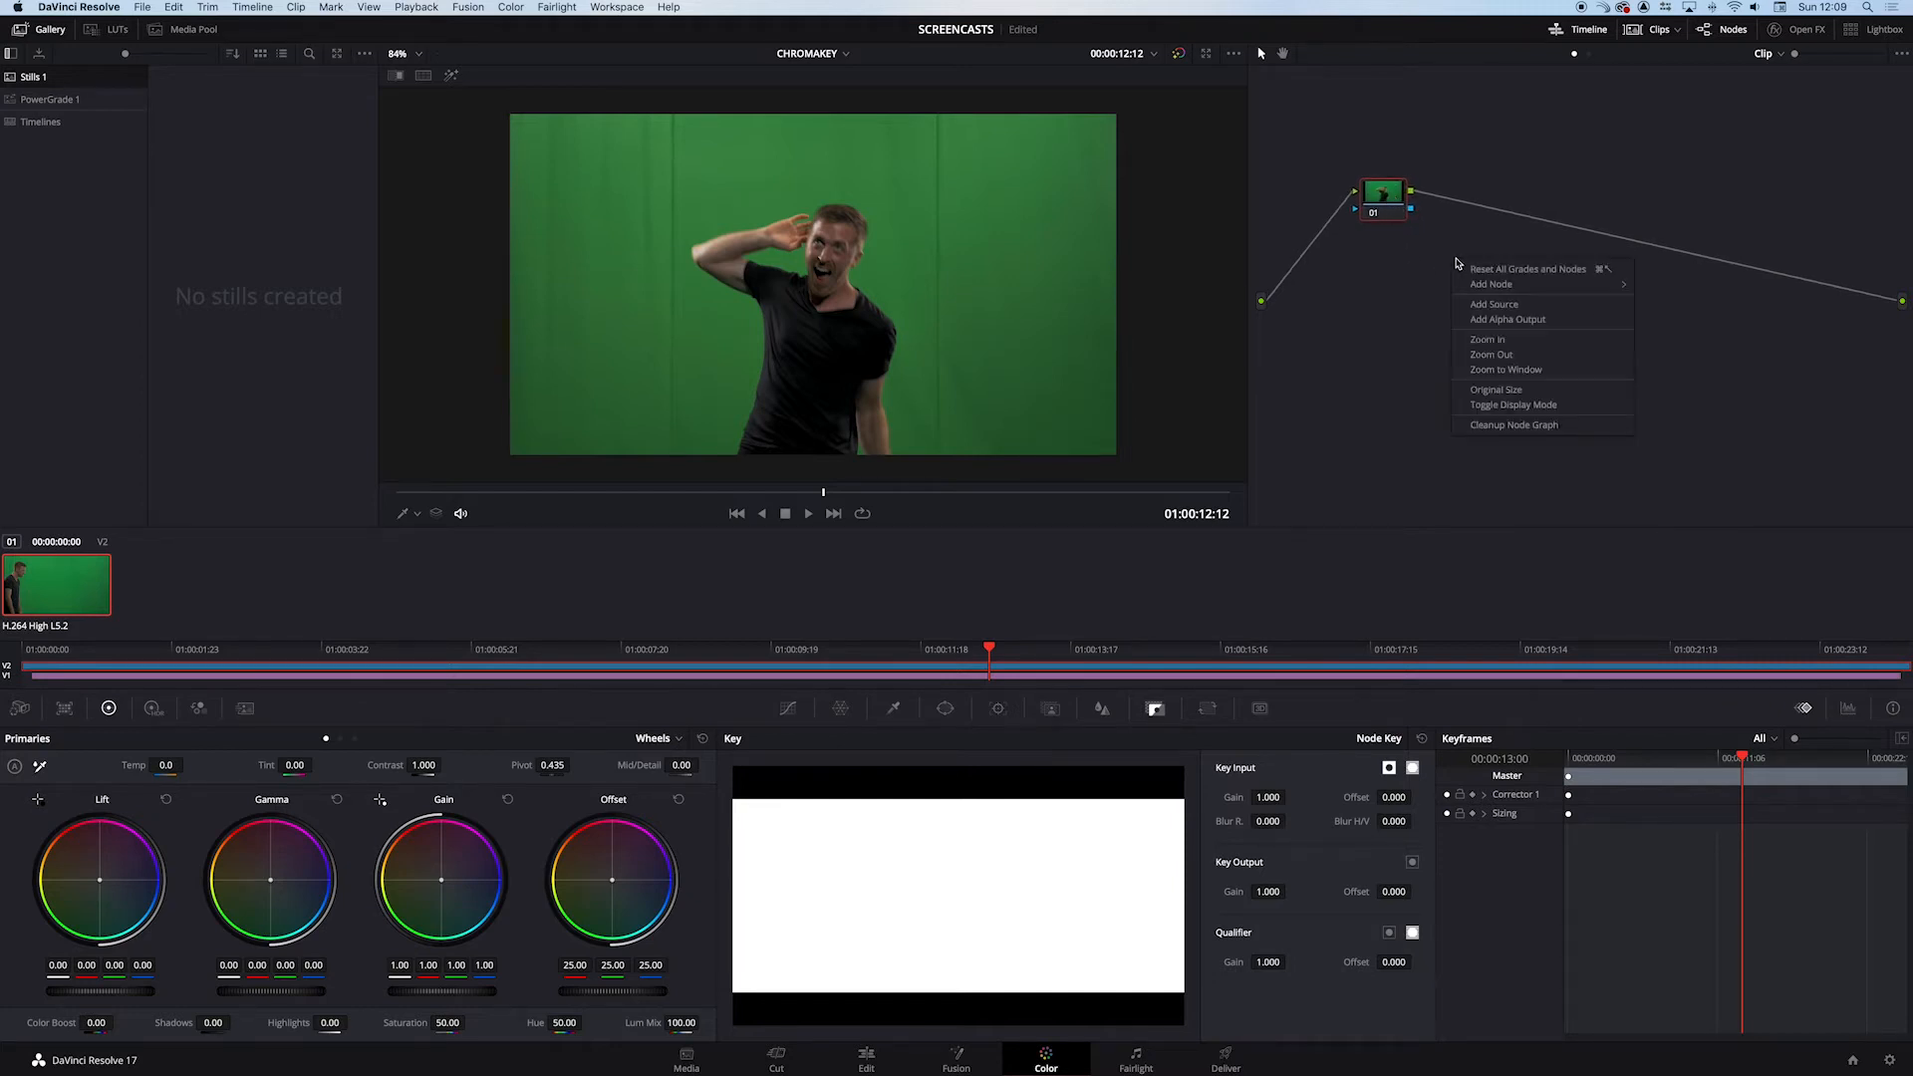
click(1530, 320)
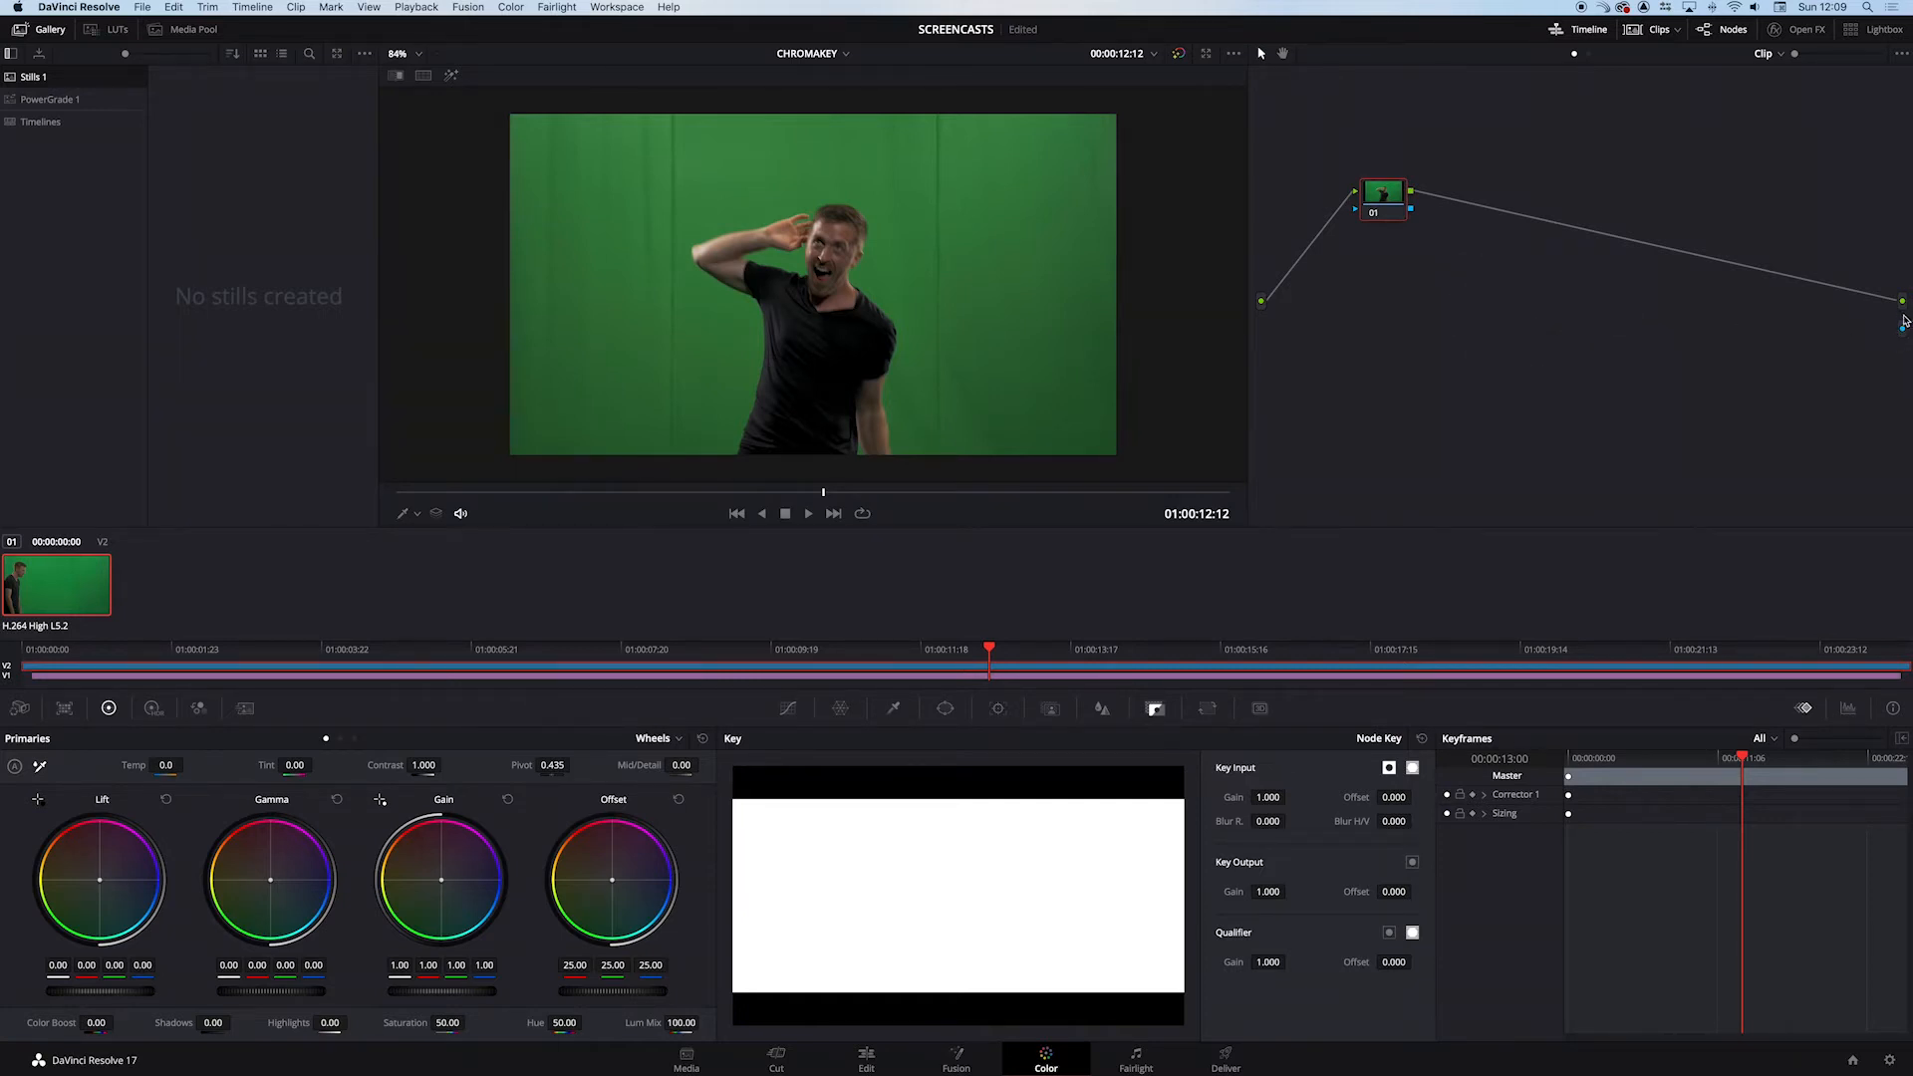
drag(1413, 213, 1884, 339)
- Key the green backdrop with the 3D qualifier, drawing several sample strokes across its light and dark areas on both sides of the performer
click(895, 709)
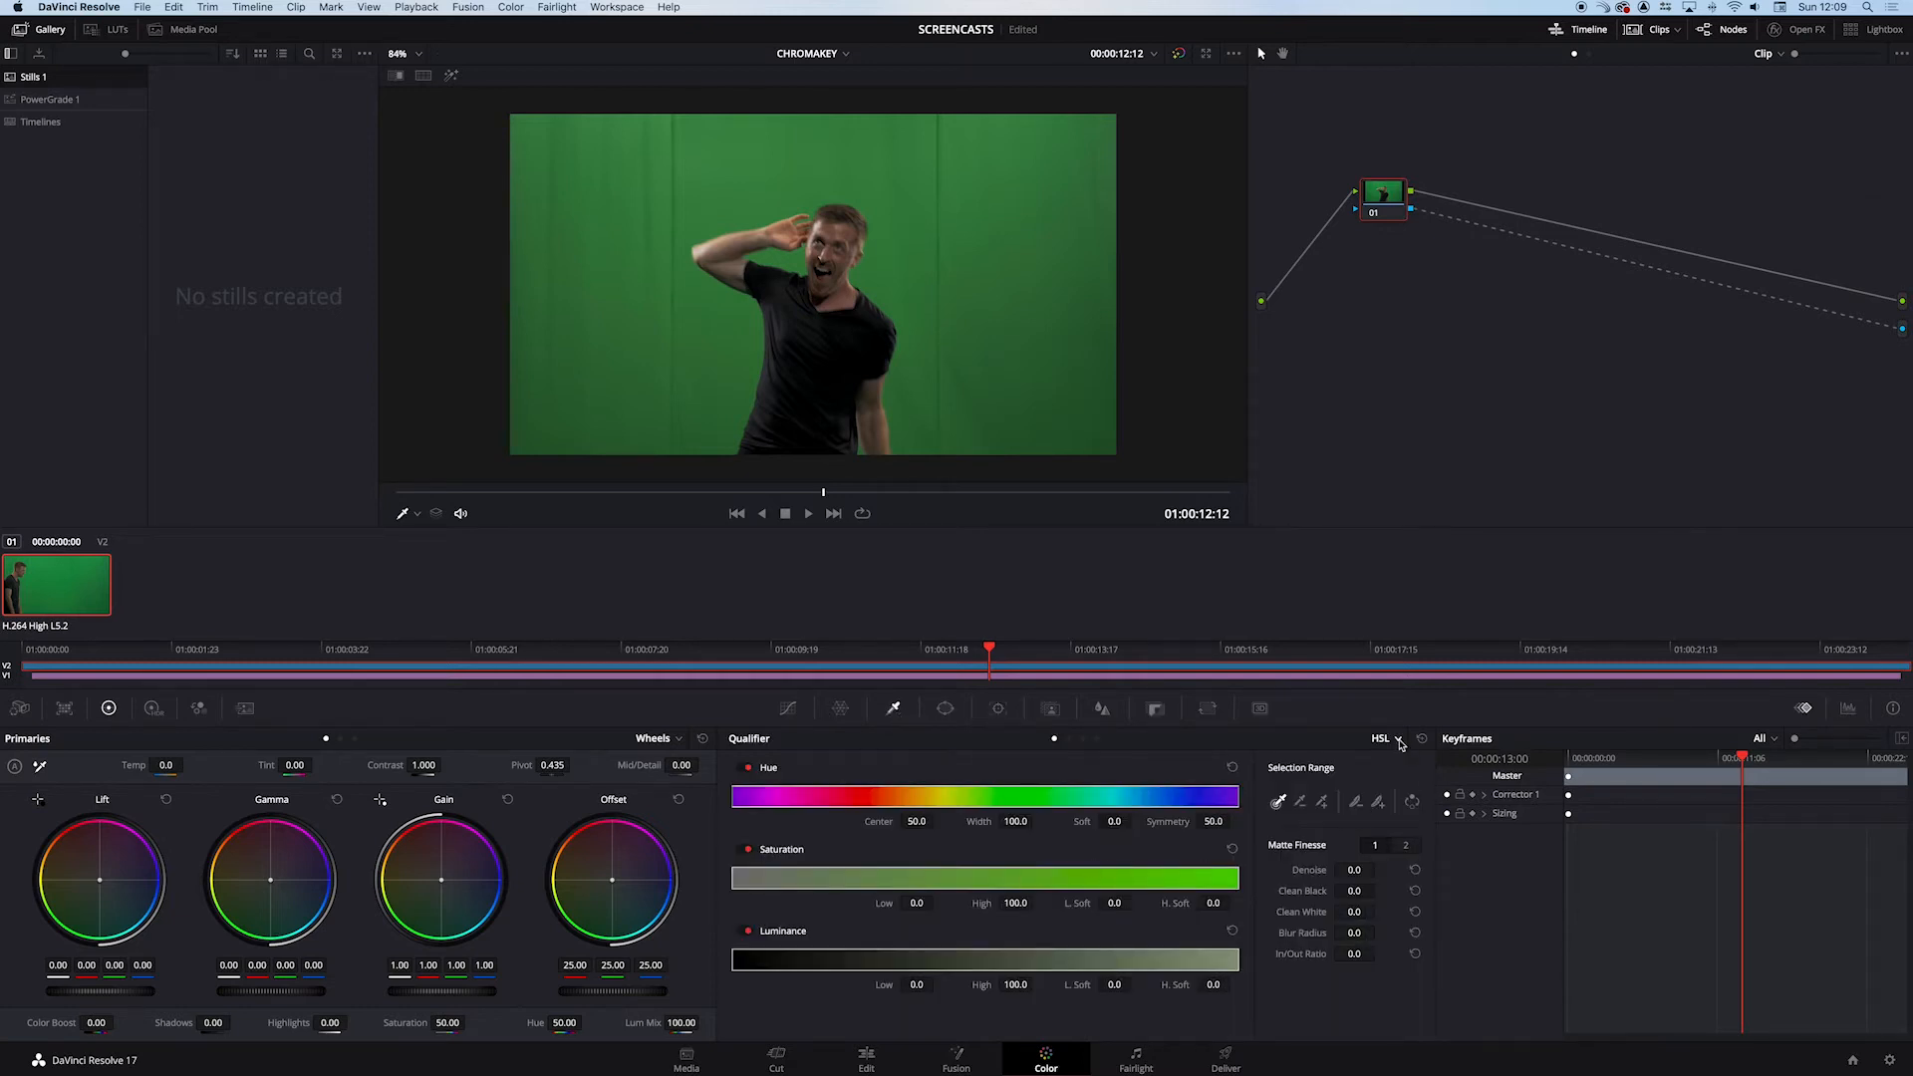
click(1399, 742)
click(1399, 805)
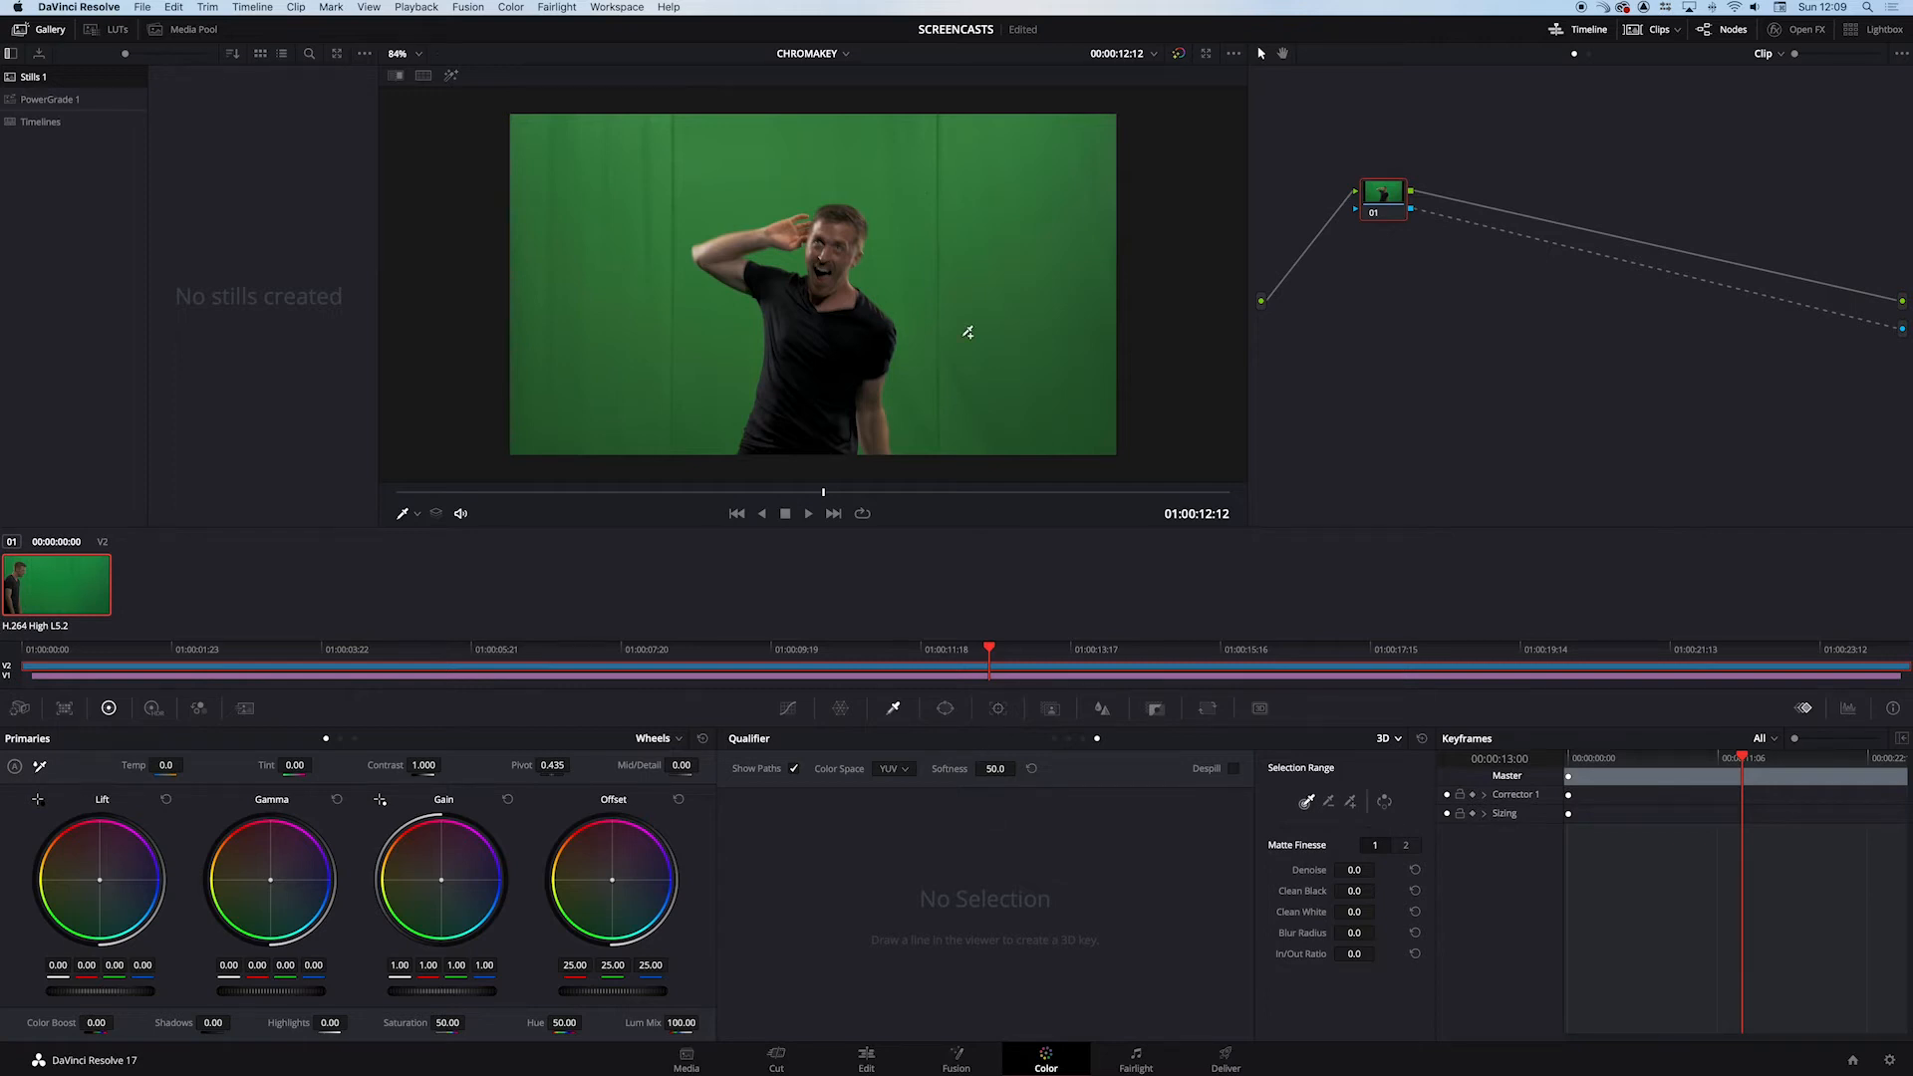
mouse_move(881, 139)
mouse_down()
mouse_move(1015, 283)
mouse_move(1069, 388)
mouse_up()
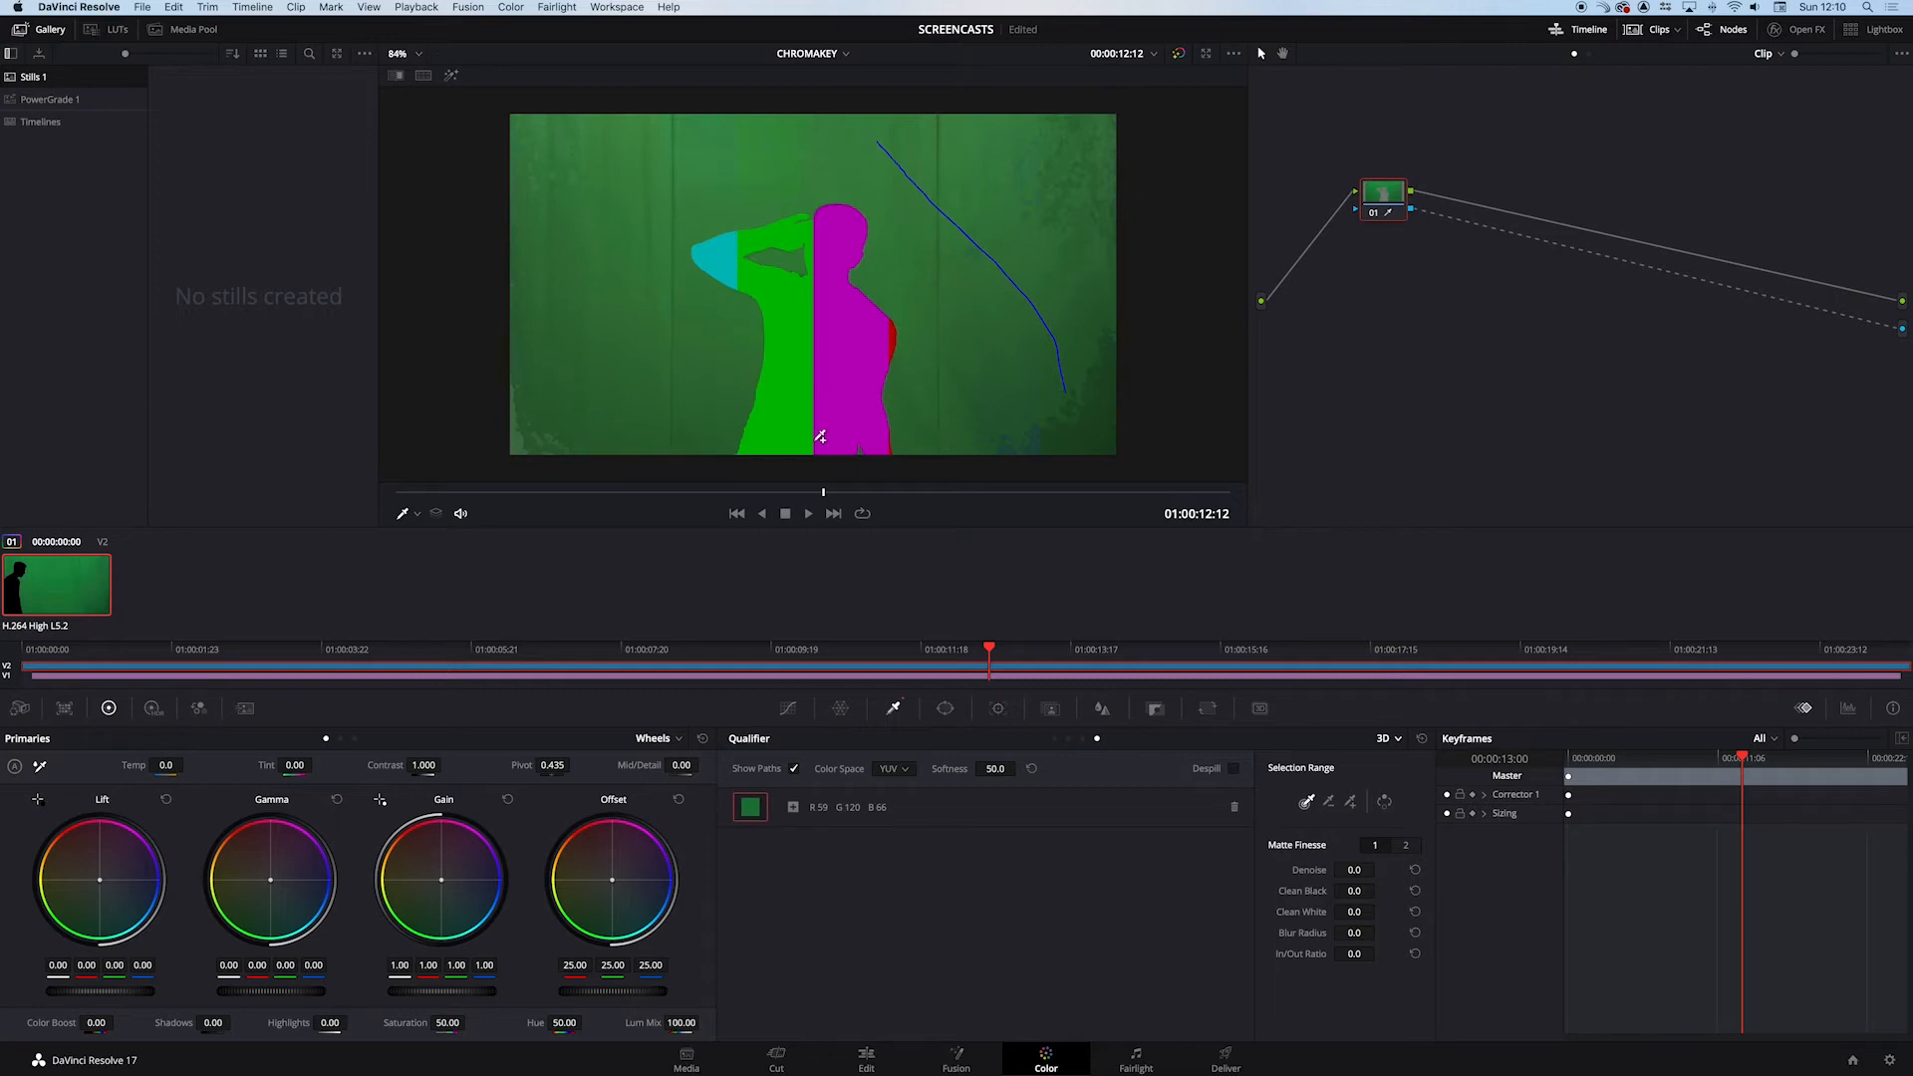
mouse_move(713, 169)
mouse_down()
mouse_move(667, 196)
mouse_move(531, 403)
mouse_up()
drag(1090, 341, 1094, 431)
mouse_move(954, 136)
mouse_down()
mouse_move(1069, 199)
mouse_move(913, 146)
mouse_move(953, 158)
mouse_up()
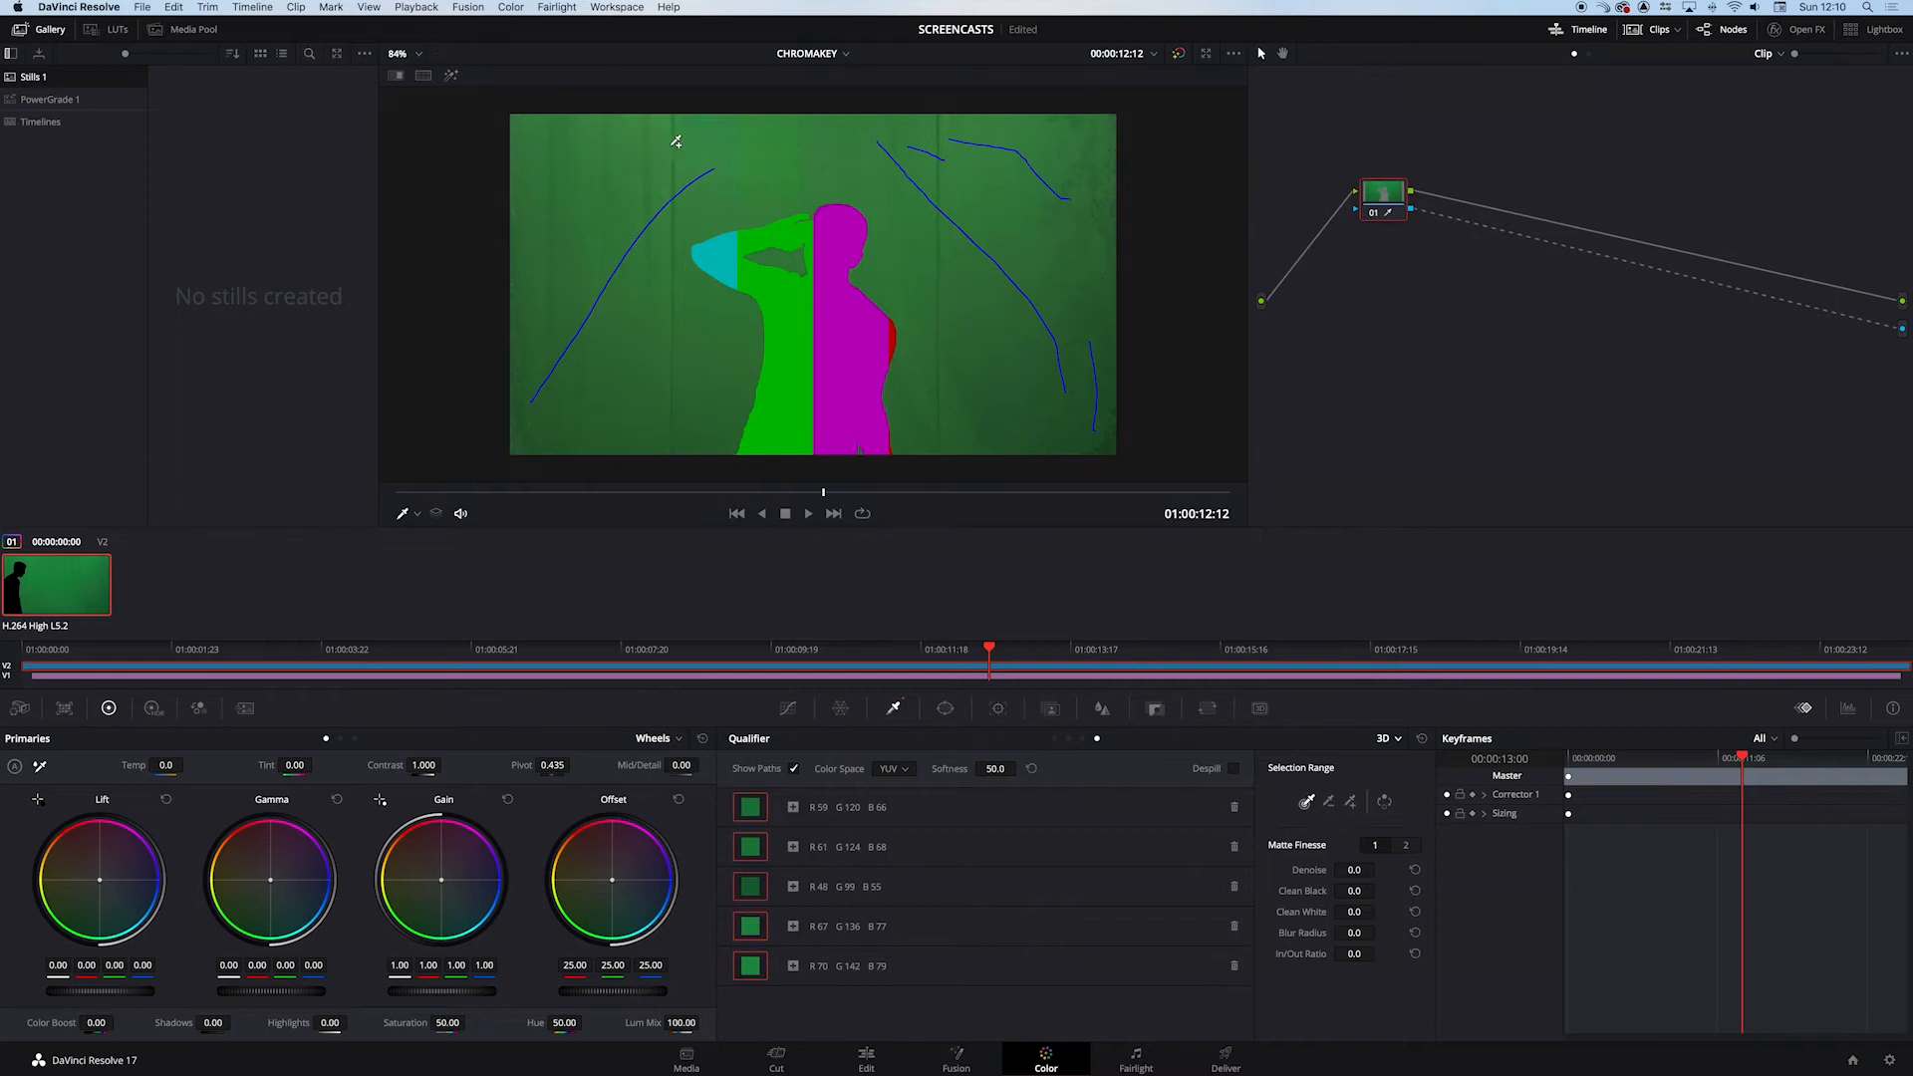
drag(674, 140, 676, 176)
- Invert node 01's key output and check the key at 01:00:12:15
click(1156, 710)
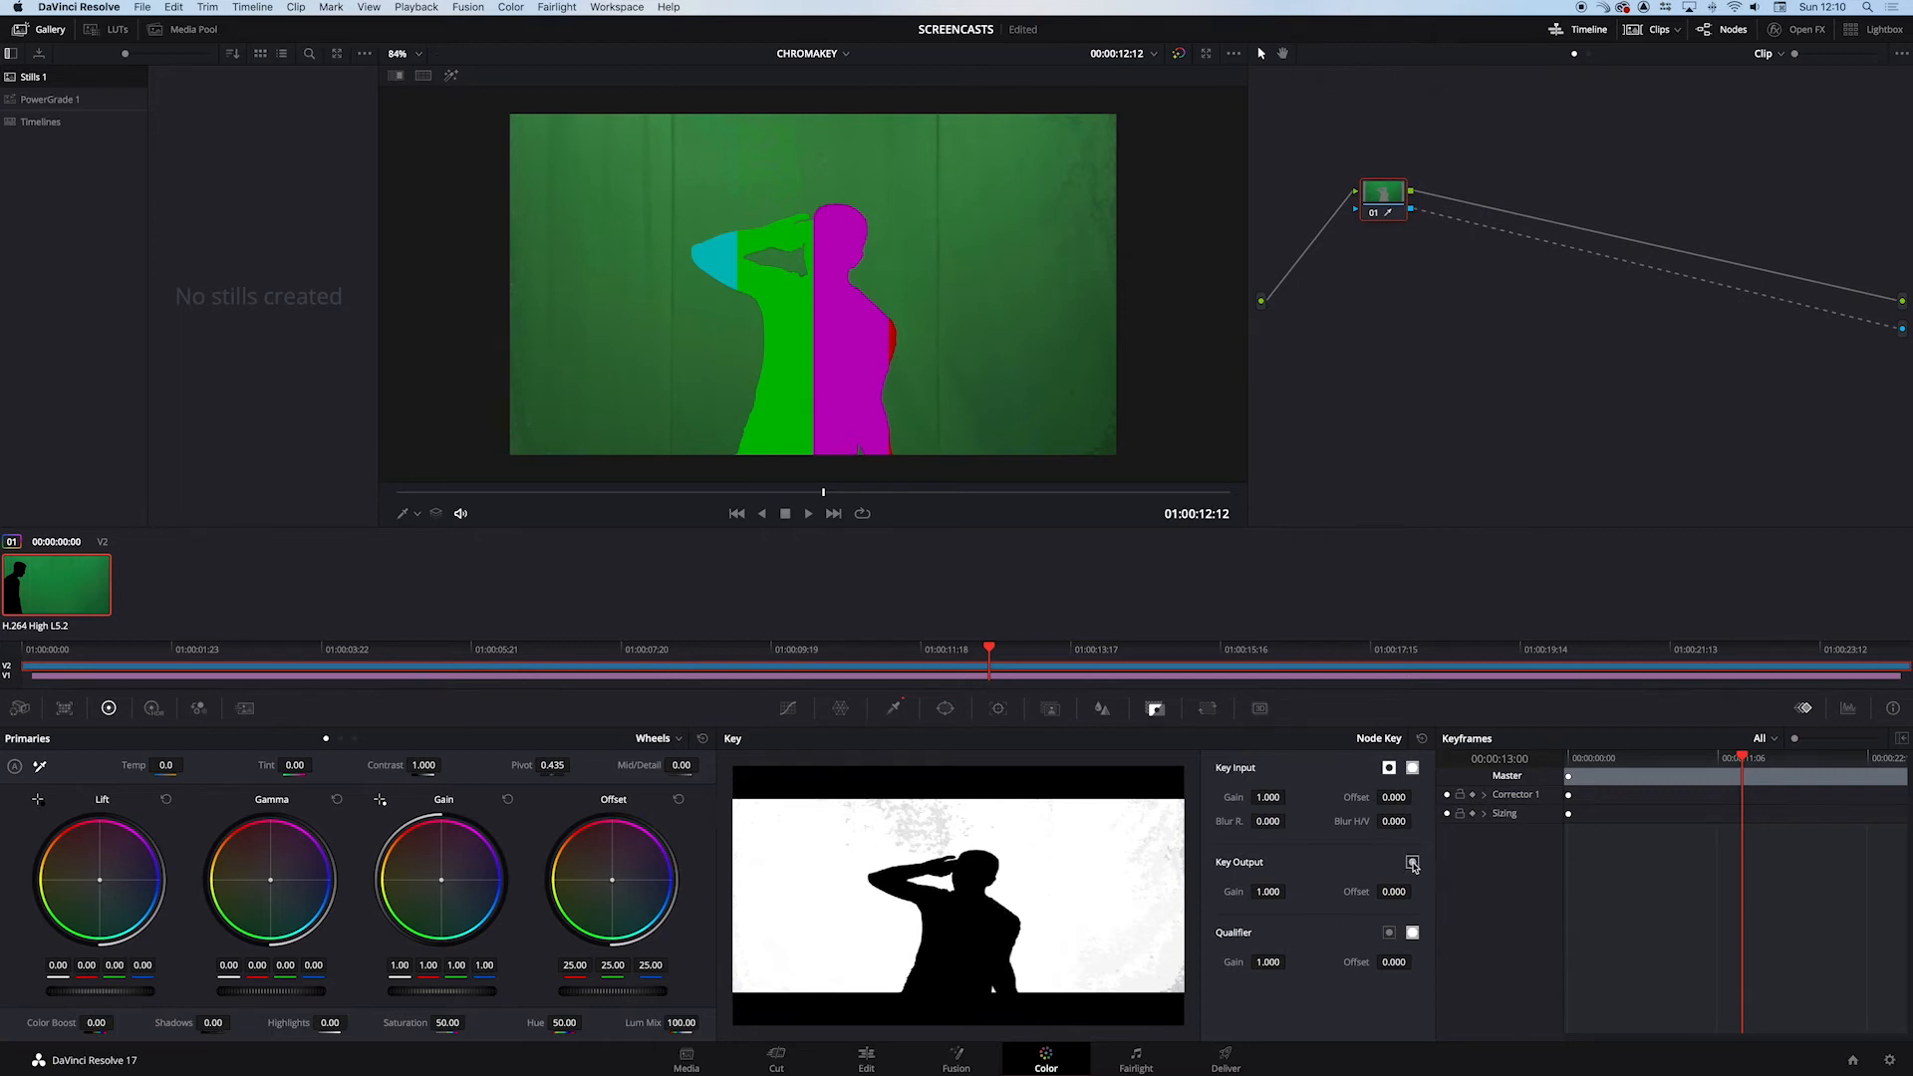
click(1413, 863)
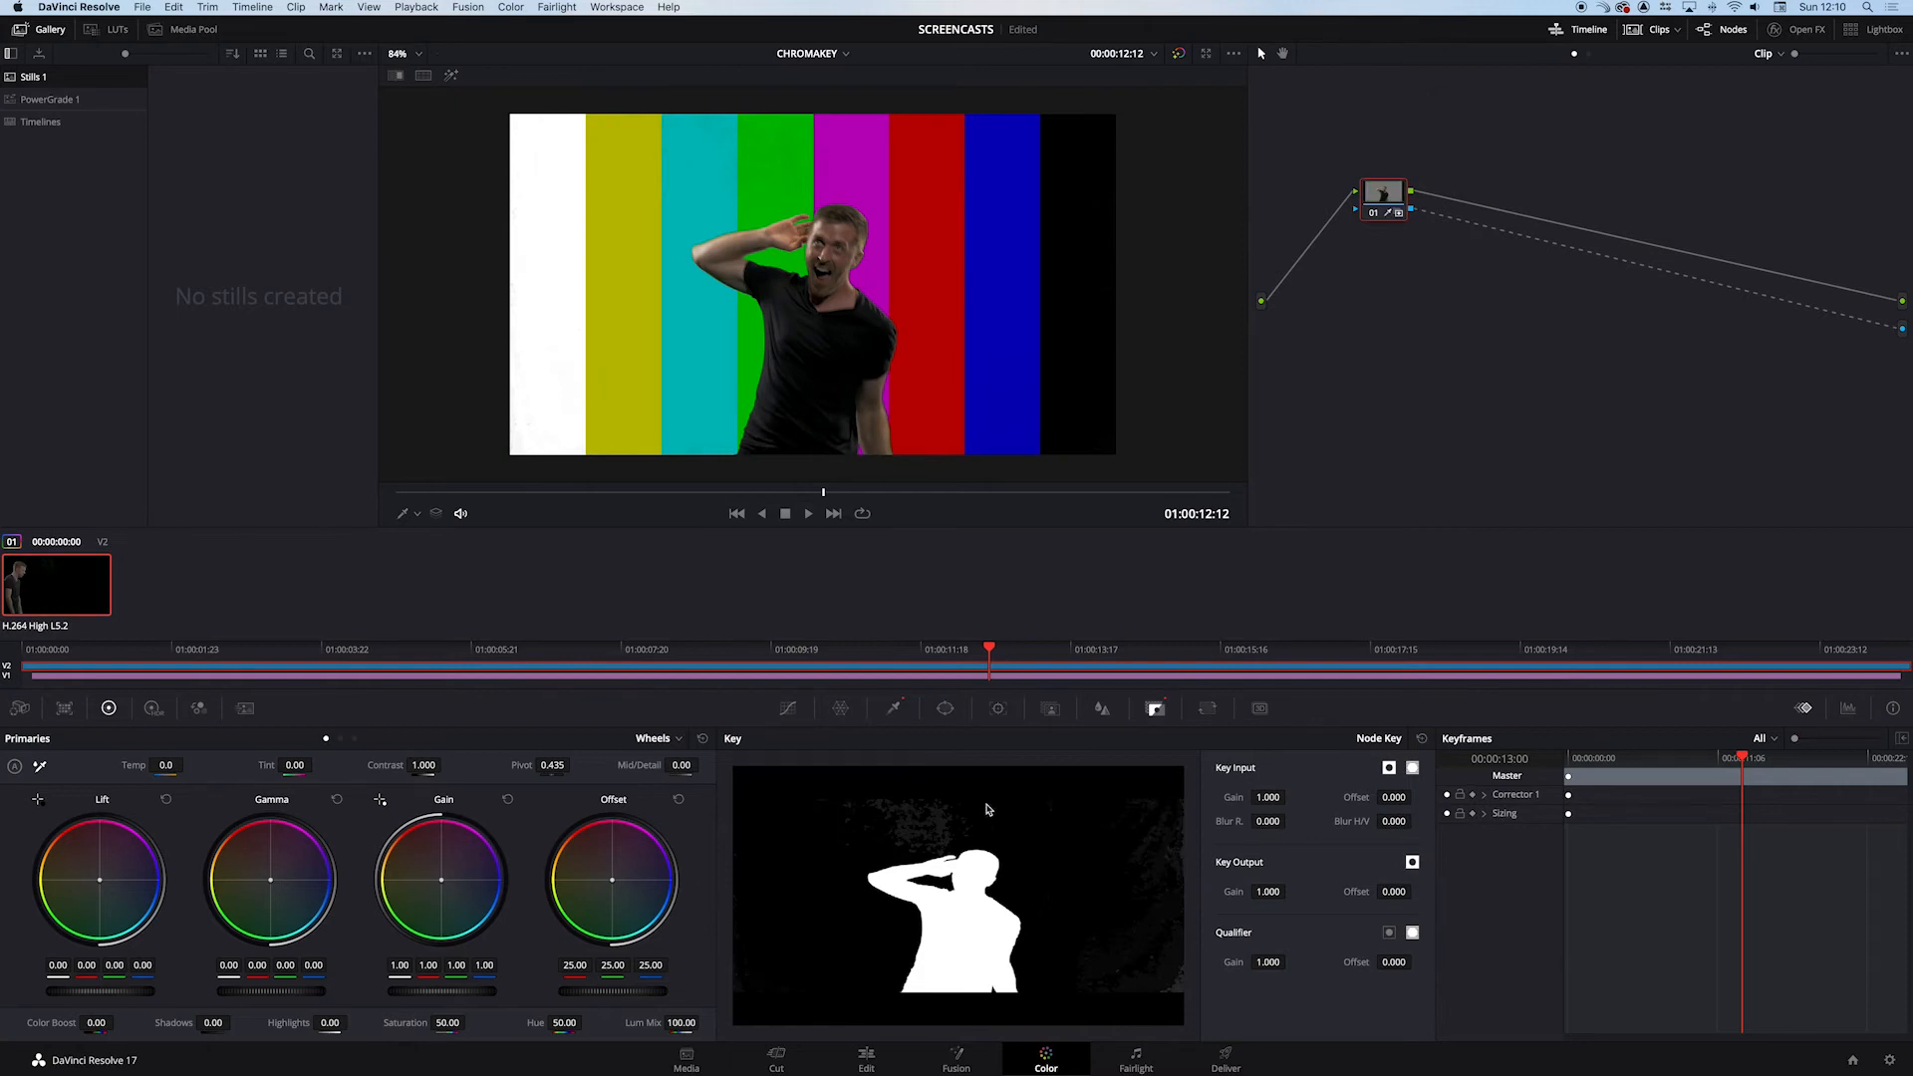
click(818, 493)
drag(818, 495, 827, 496)
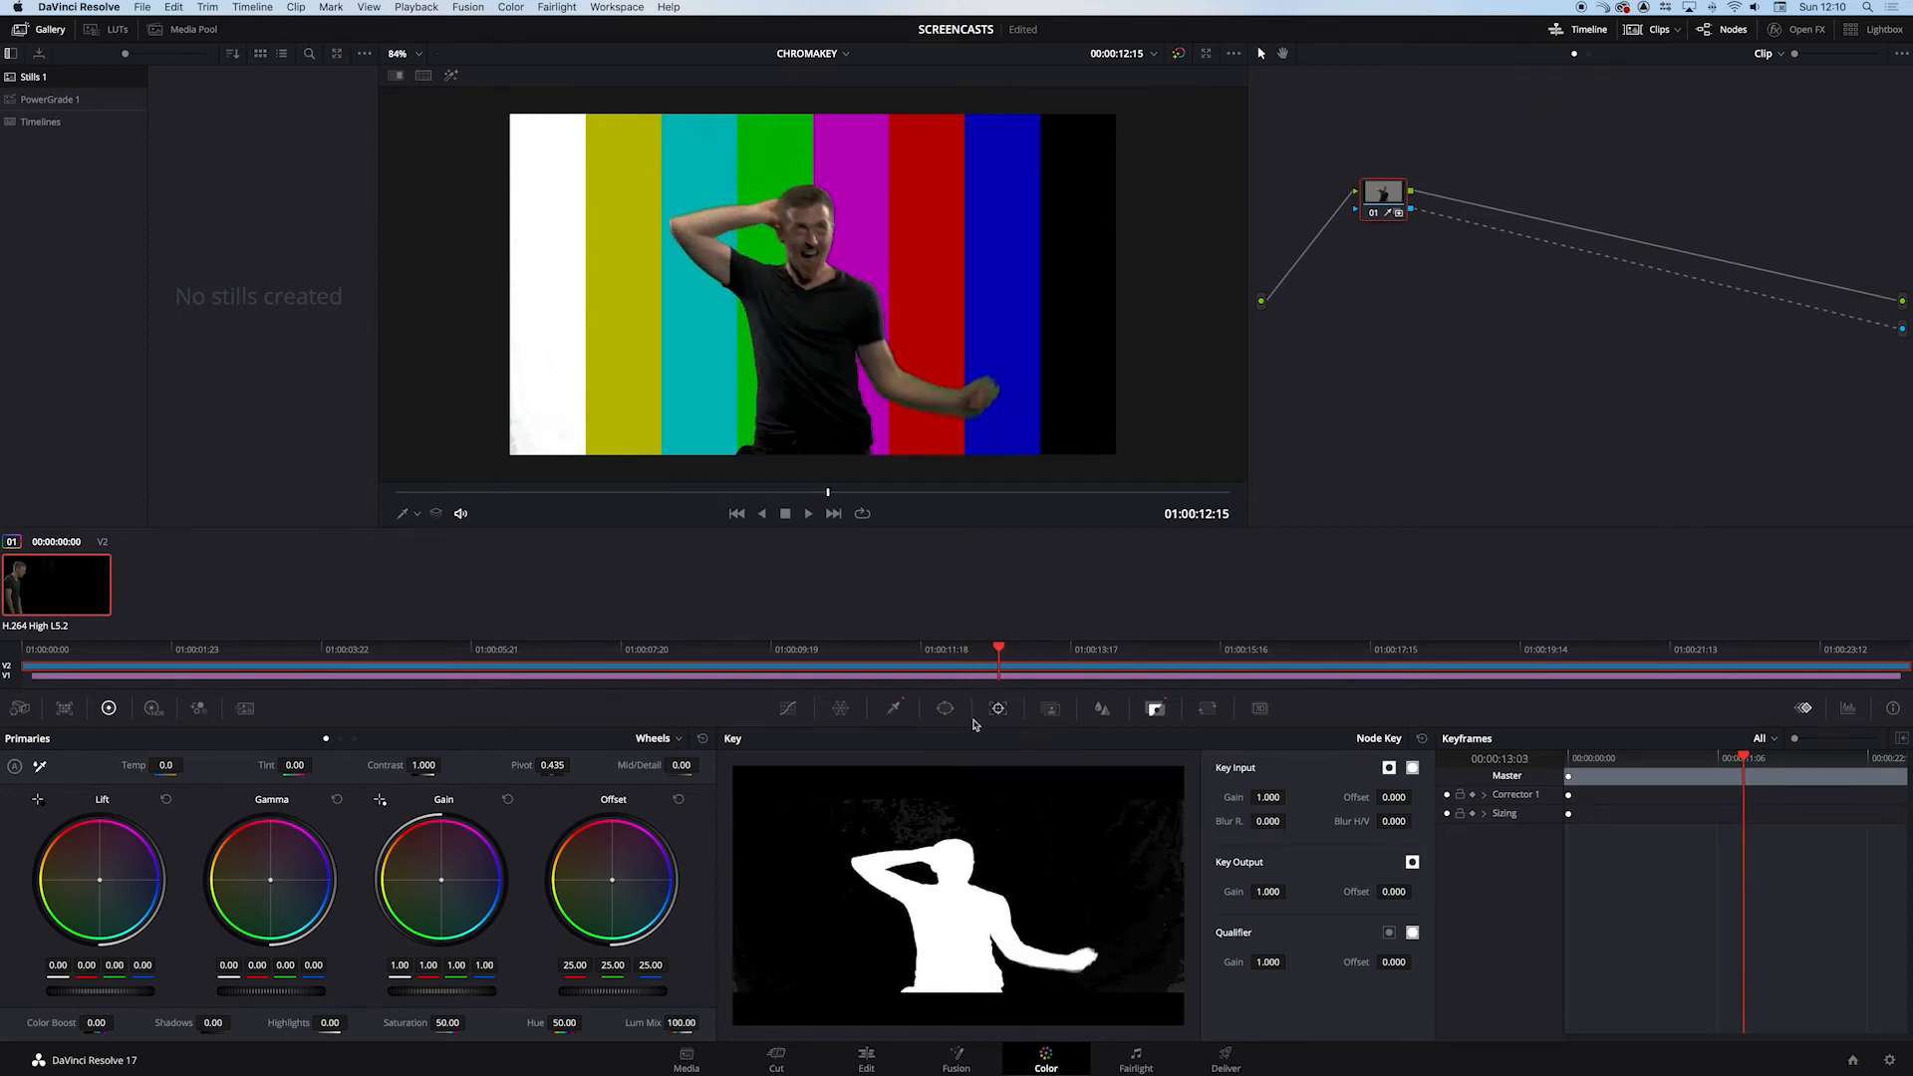
- Set the qualifier's Clean White to 15.6 and highlight the keyed selection in the viewer
click(894, 709)
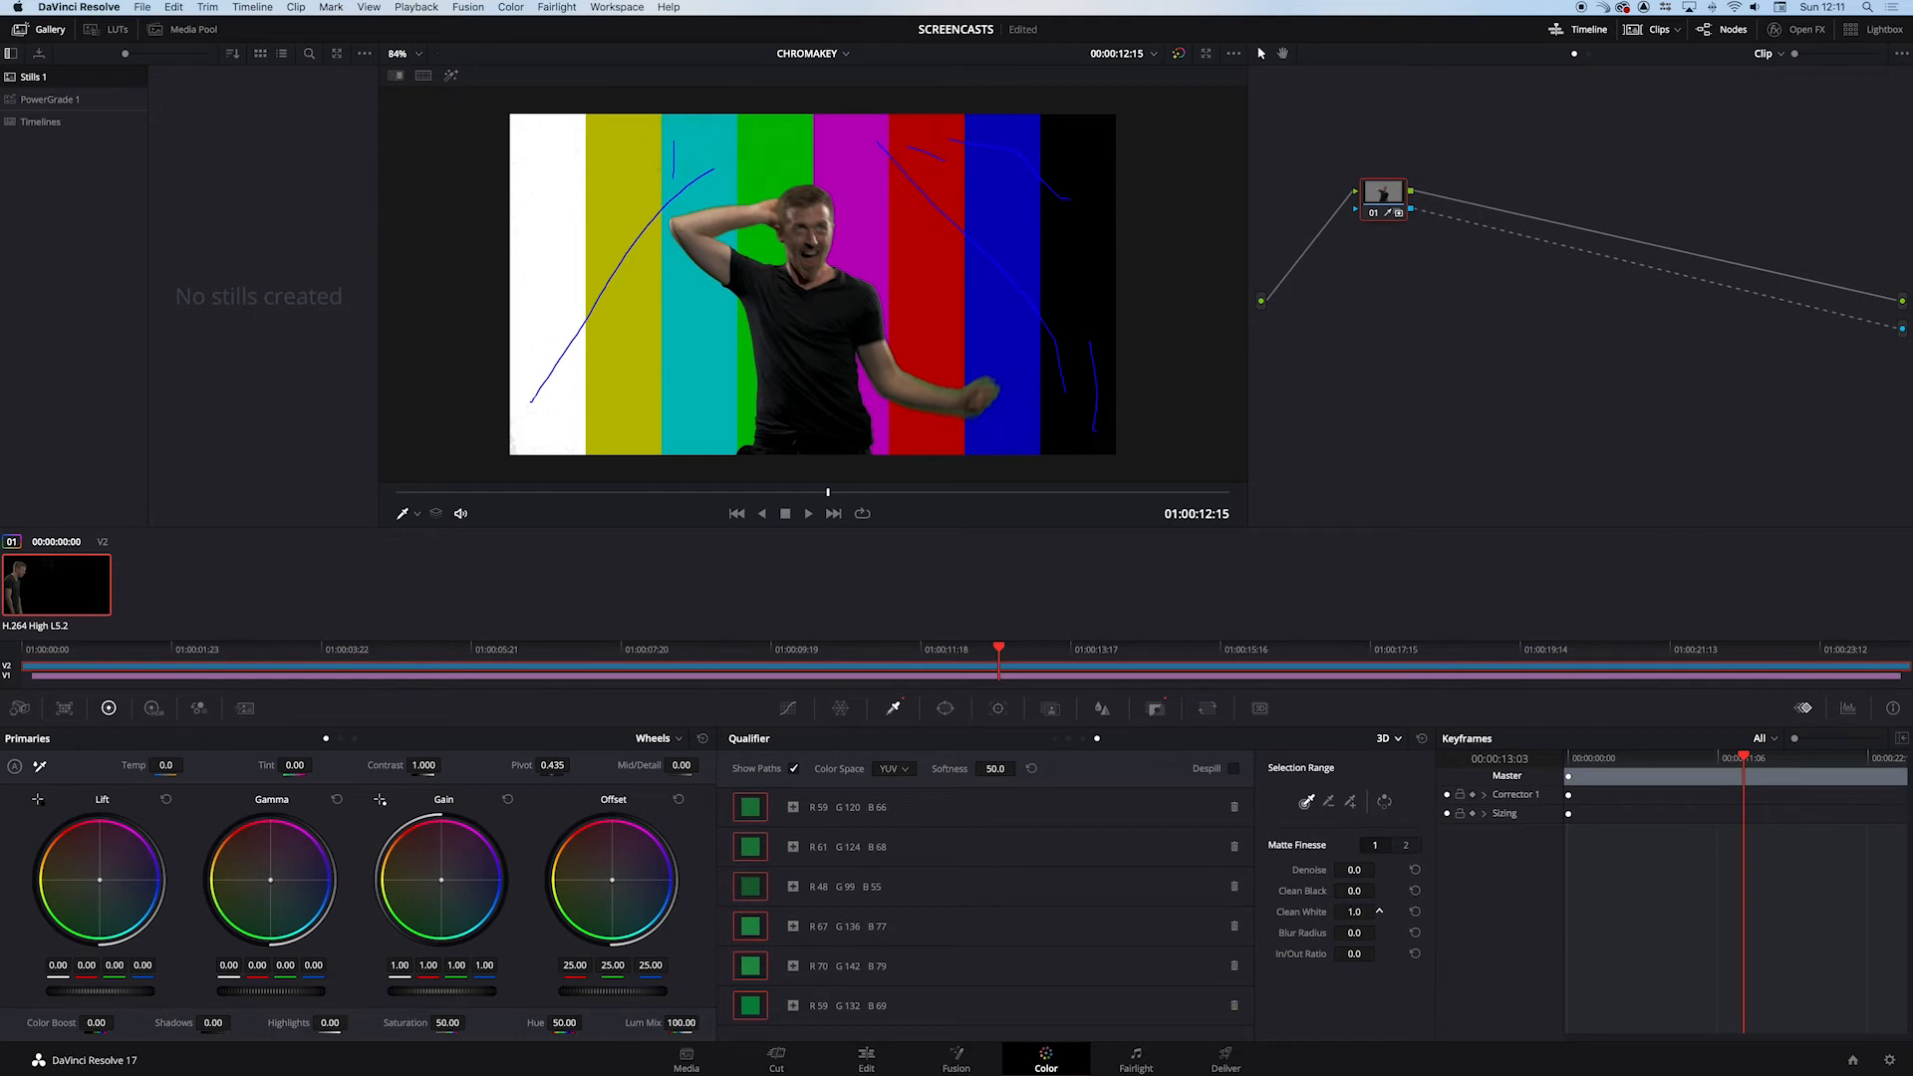
drag(1379, 911, 1379, 911)
click(453, 77)
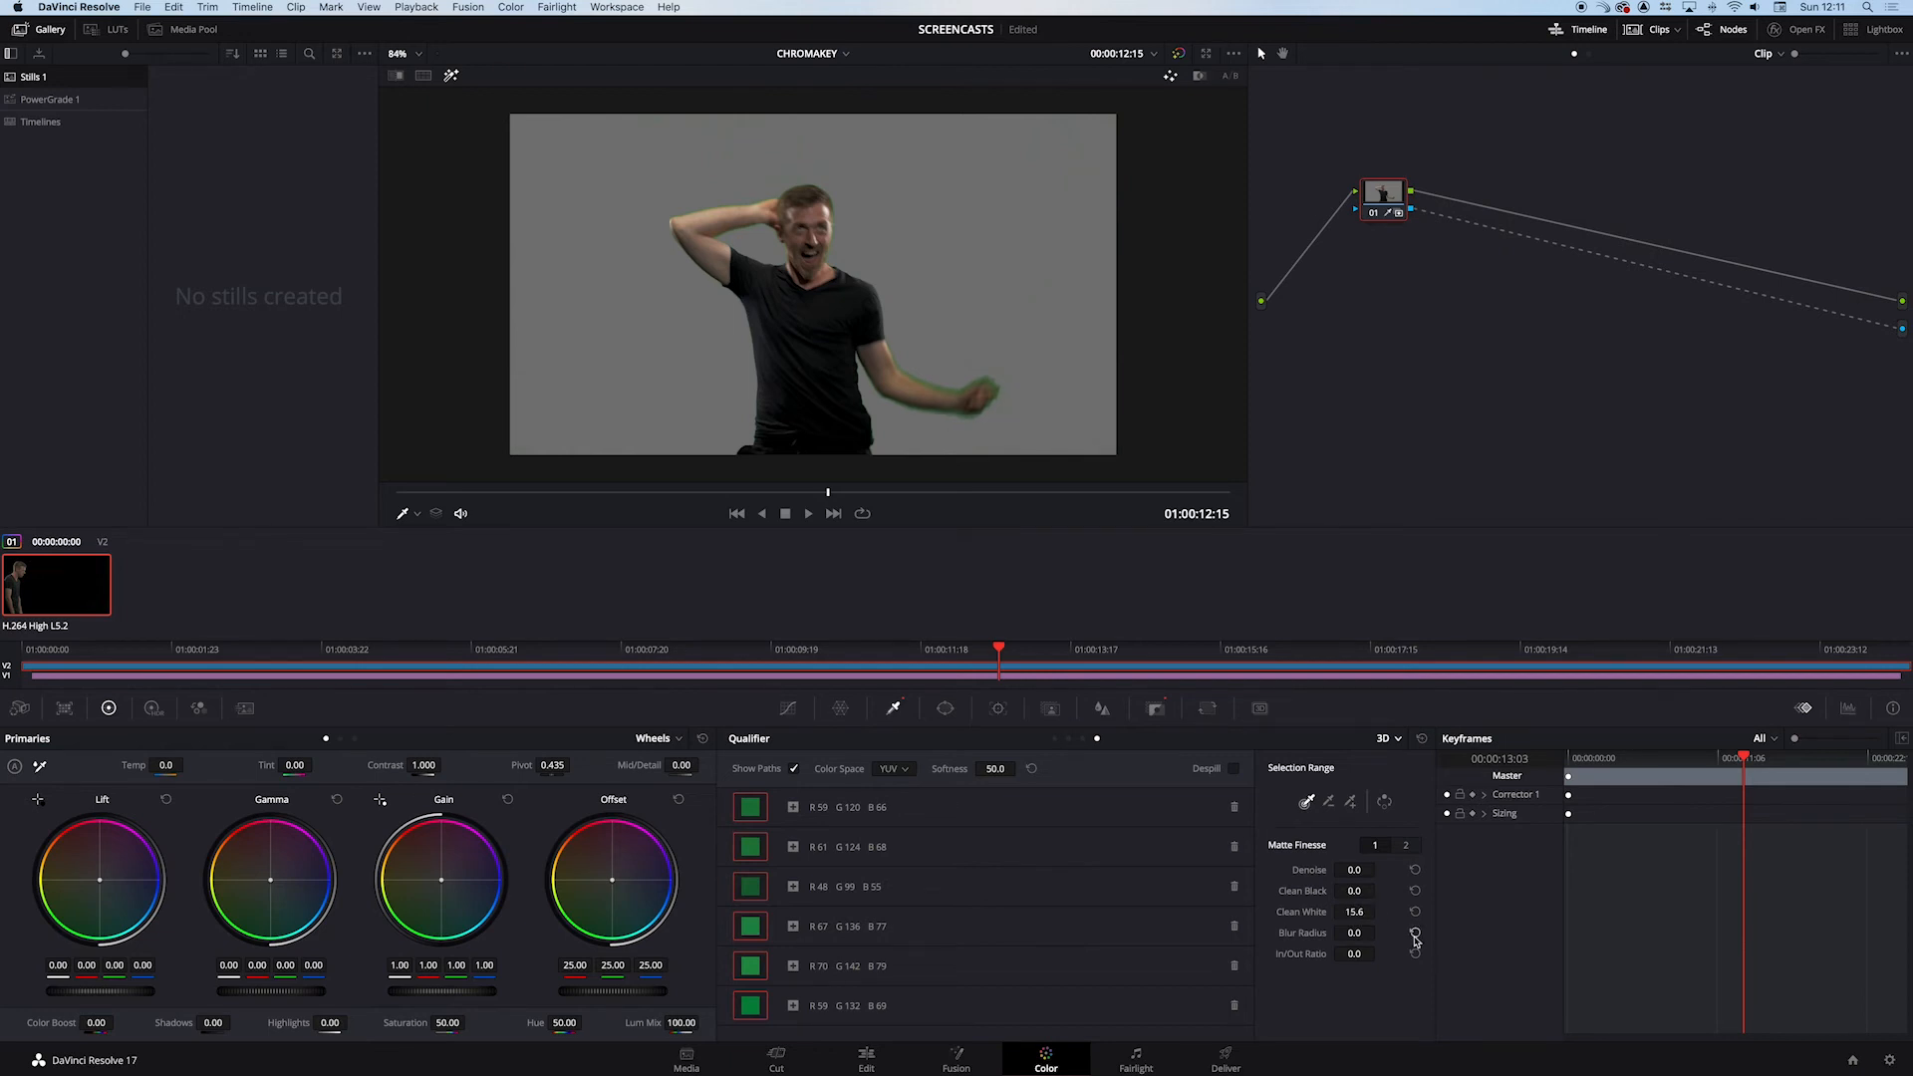
- Check the matte at several frames across the clip and enable Despill on the 3D qualifier to remove the green fringe
click(1158, 712)
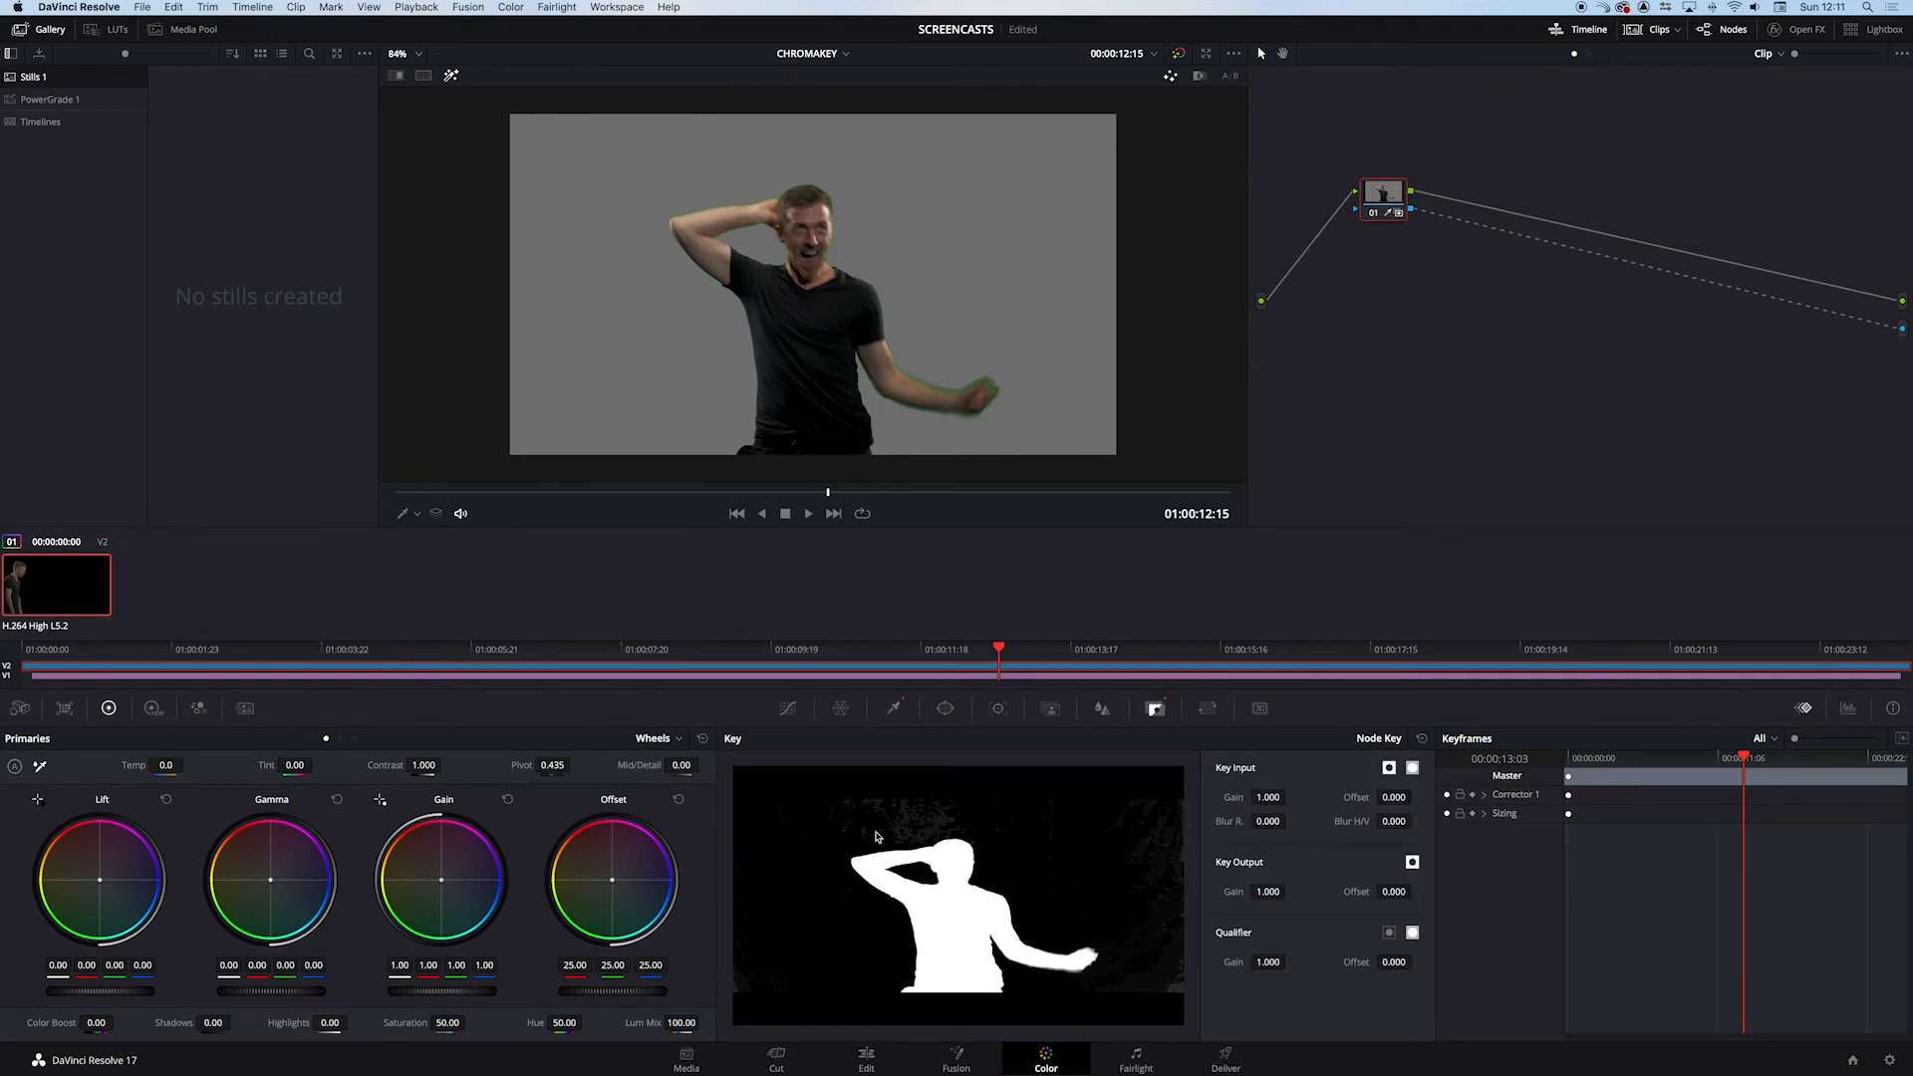
click(851, 495)
drag(851, 497, 931, 495)
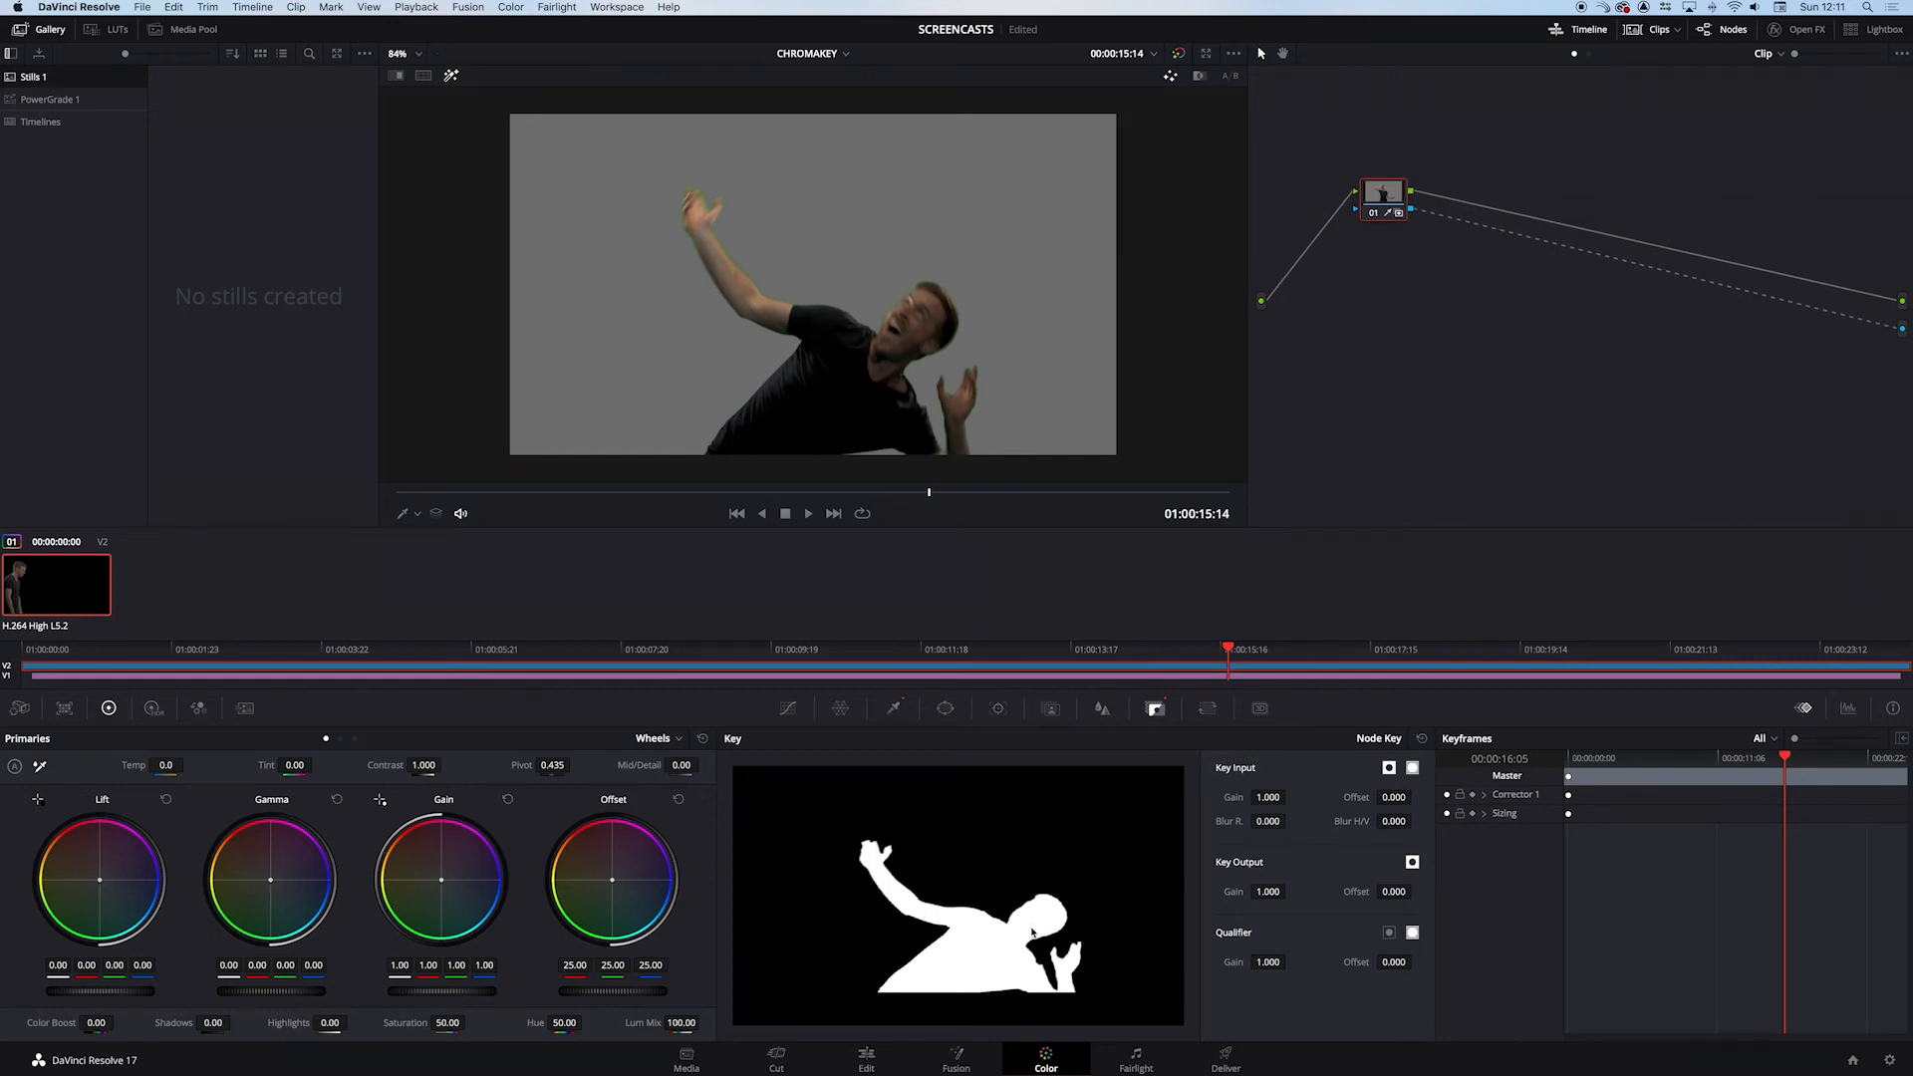
click(992, 492)
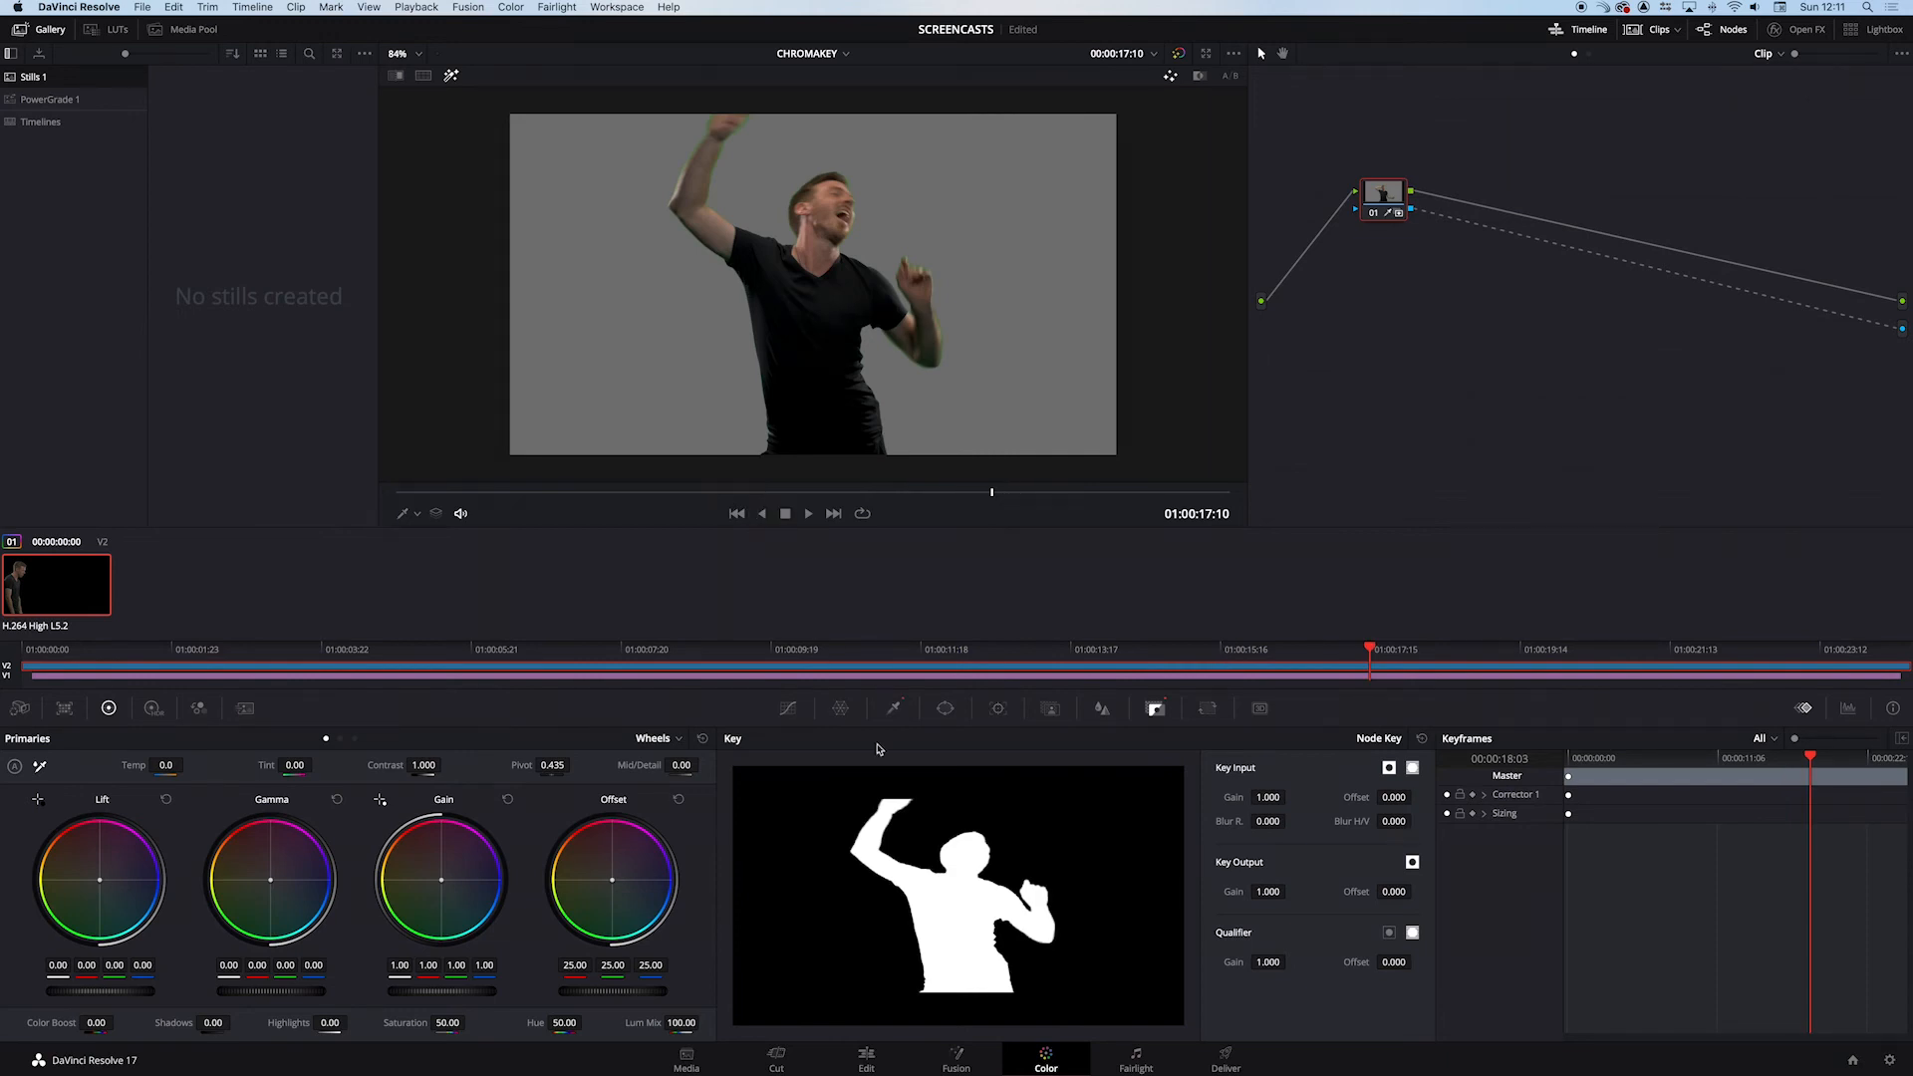
mouse_move(678, 492)
mouse_down()
mouse_move(731, 492)
mouse_move(687, 492)
mouse_up()
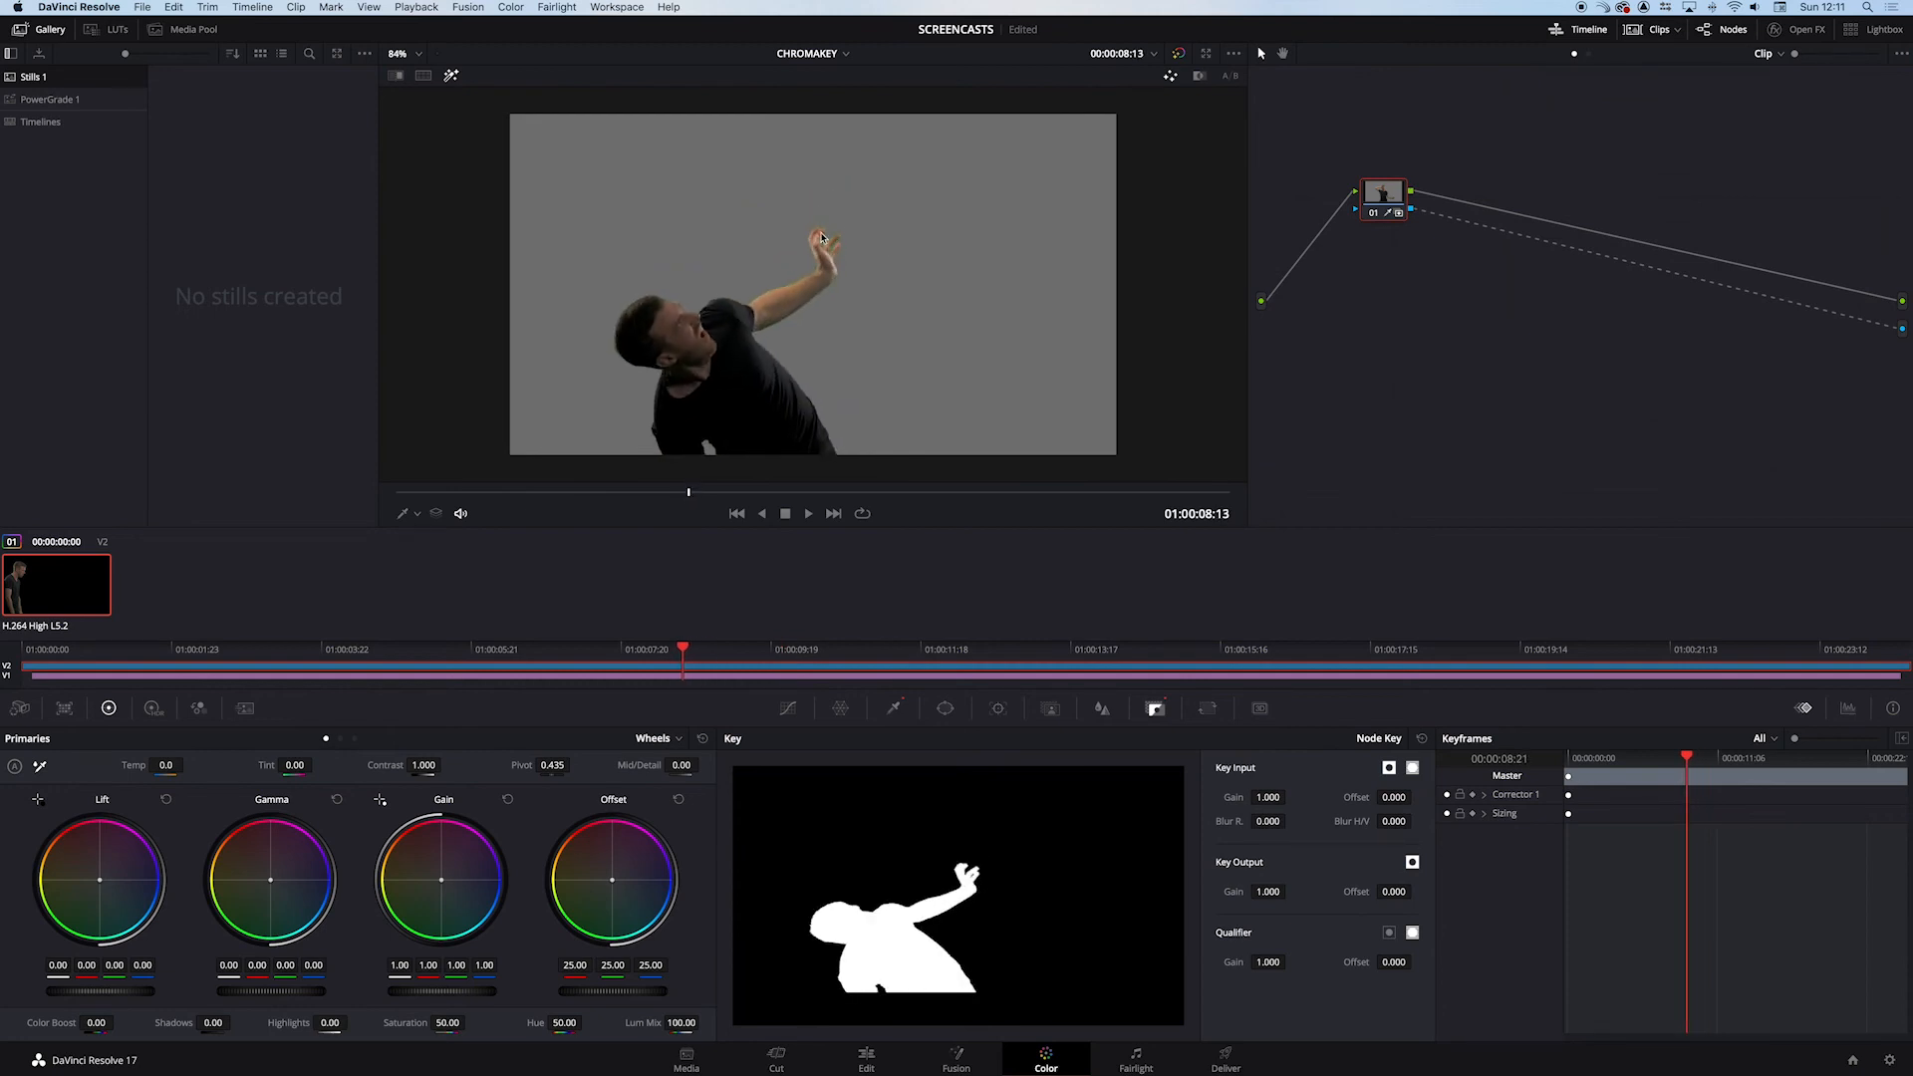
scroll(847, 289, up, 8)
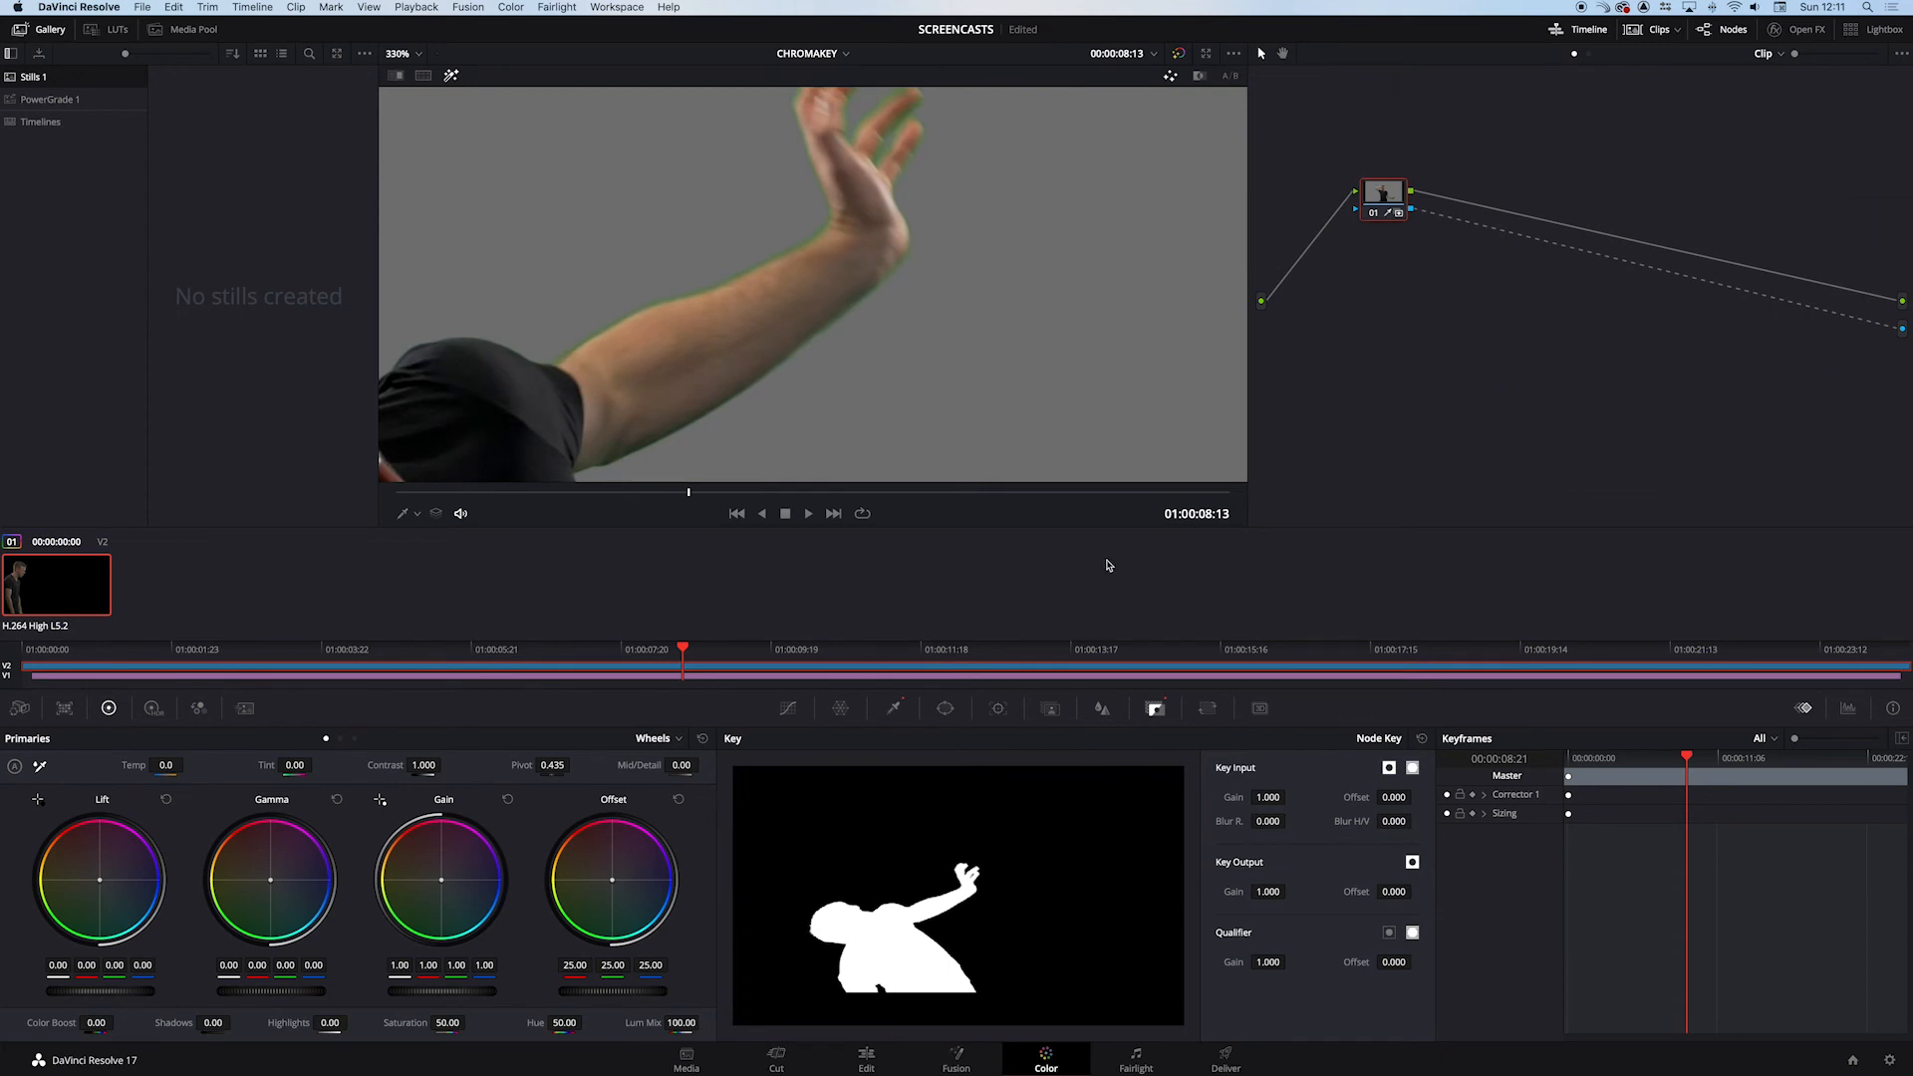
click(895, 709)
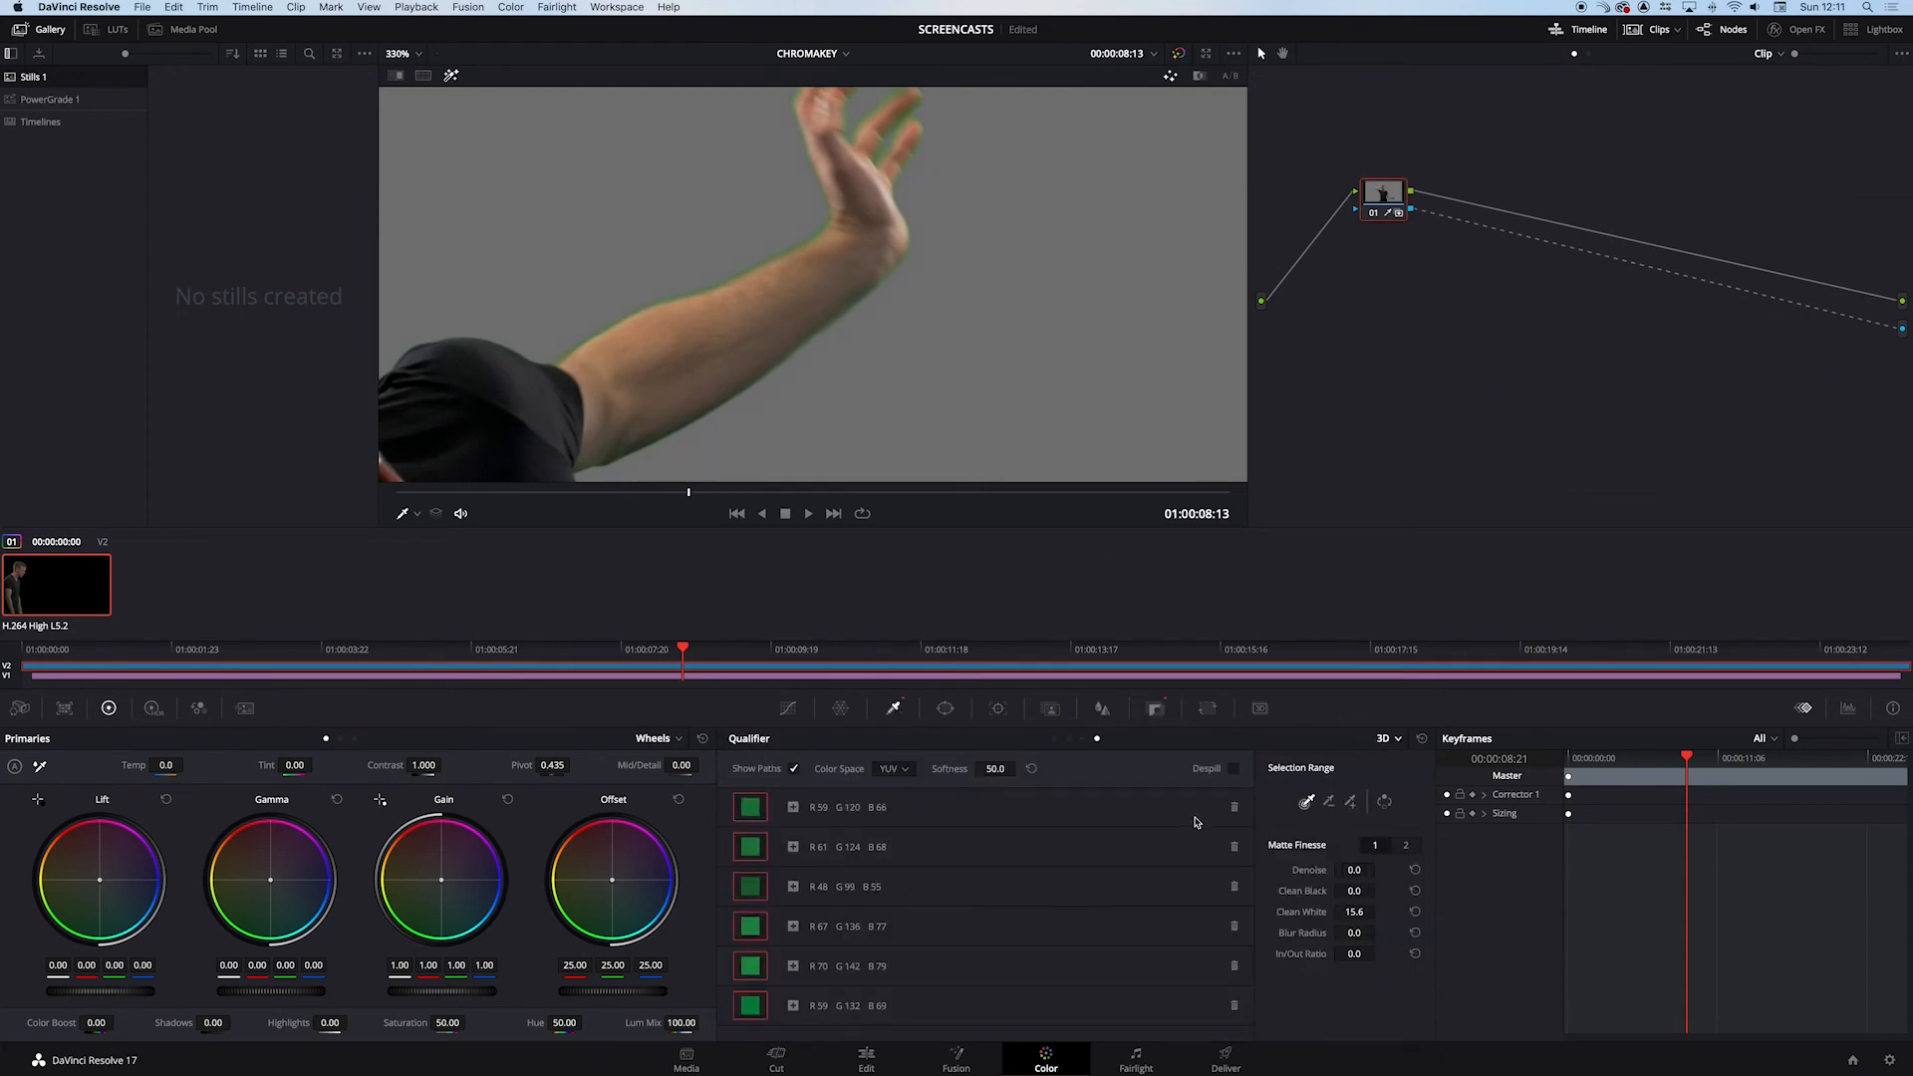
click(1234, 770)
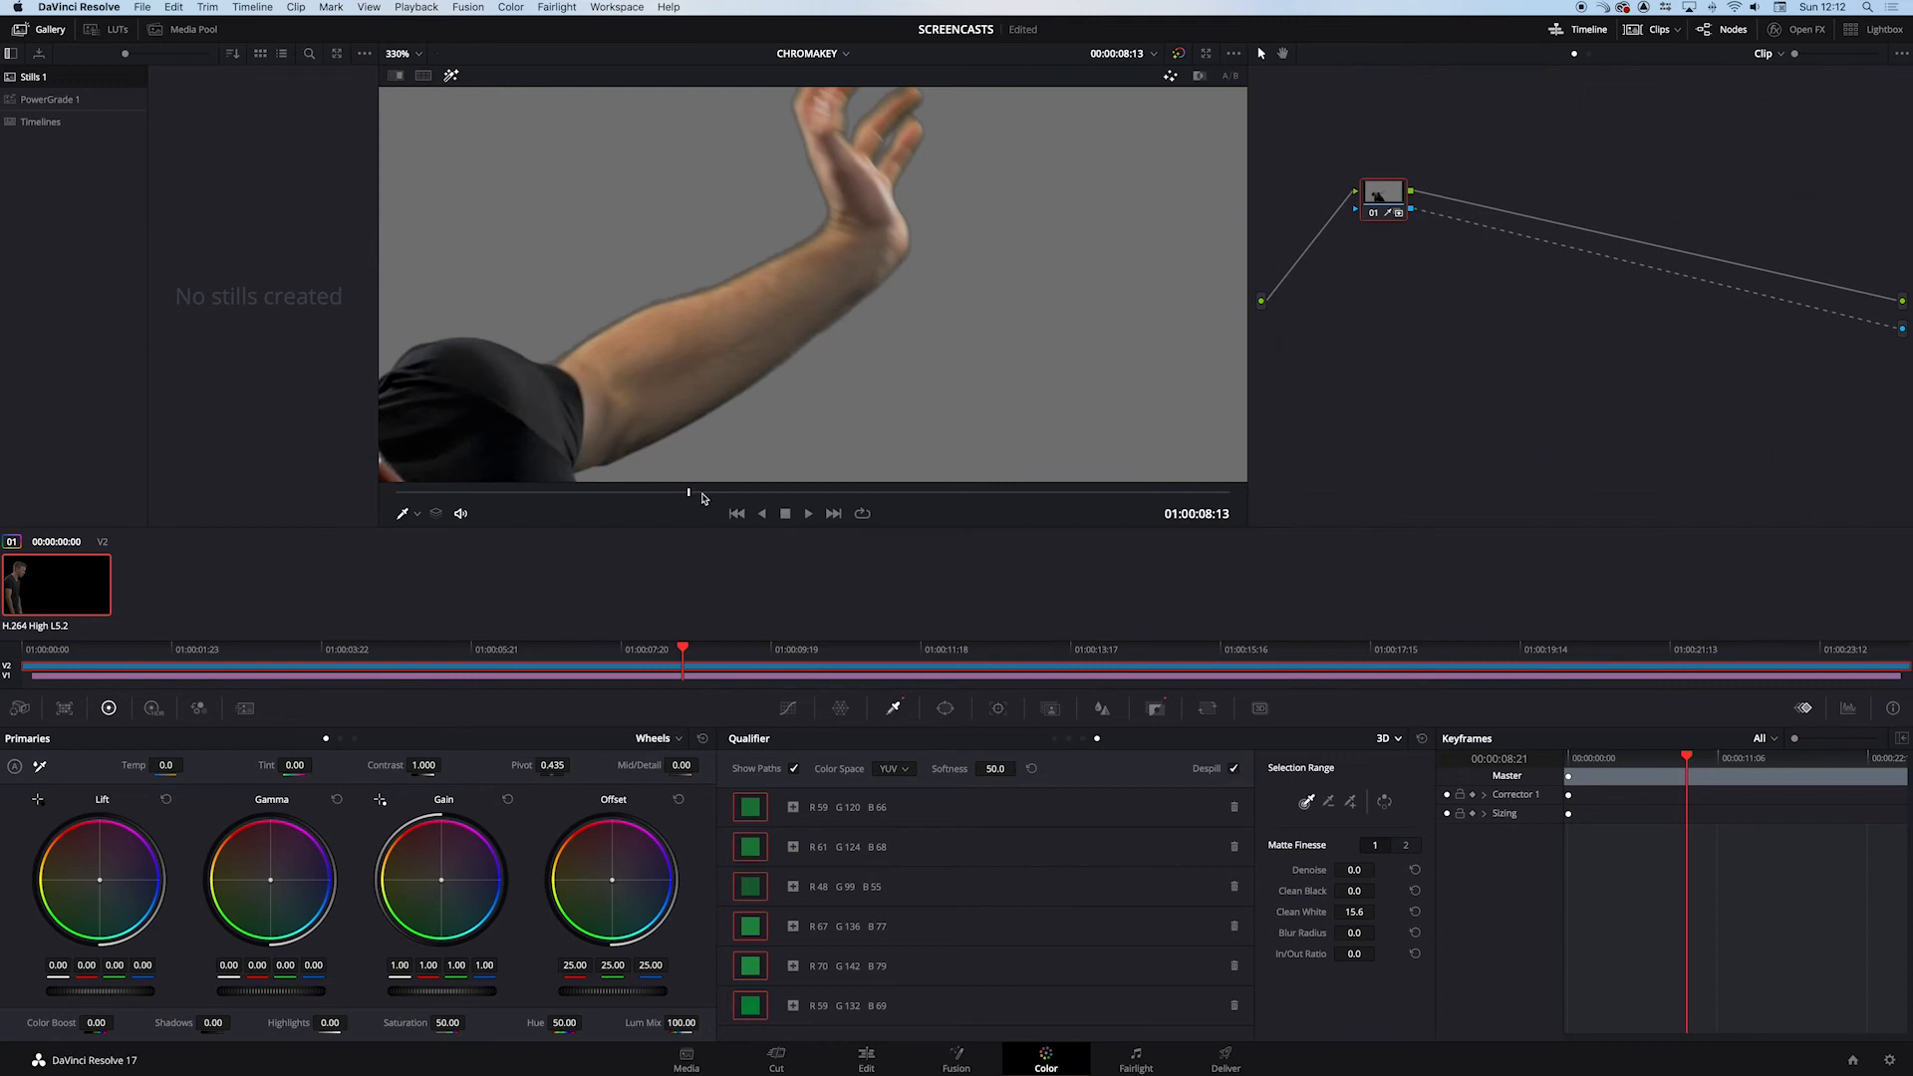
- Refine the matte with Blur Radius 6.4 and Clean Black 2.5, and play back the highlighted key
mouse_move(703, 493)
mouse_down()
mouse_move(761, 497)
mouse_move(721, 498)
mouse_up()
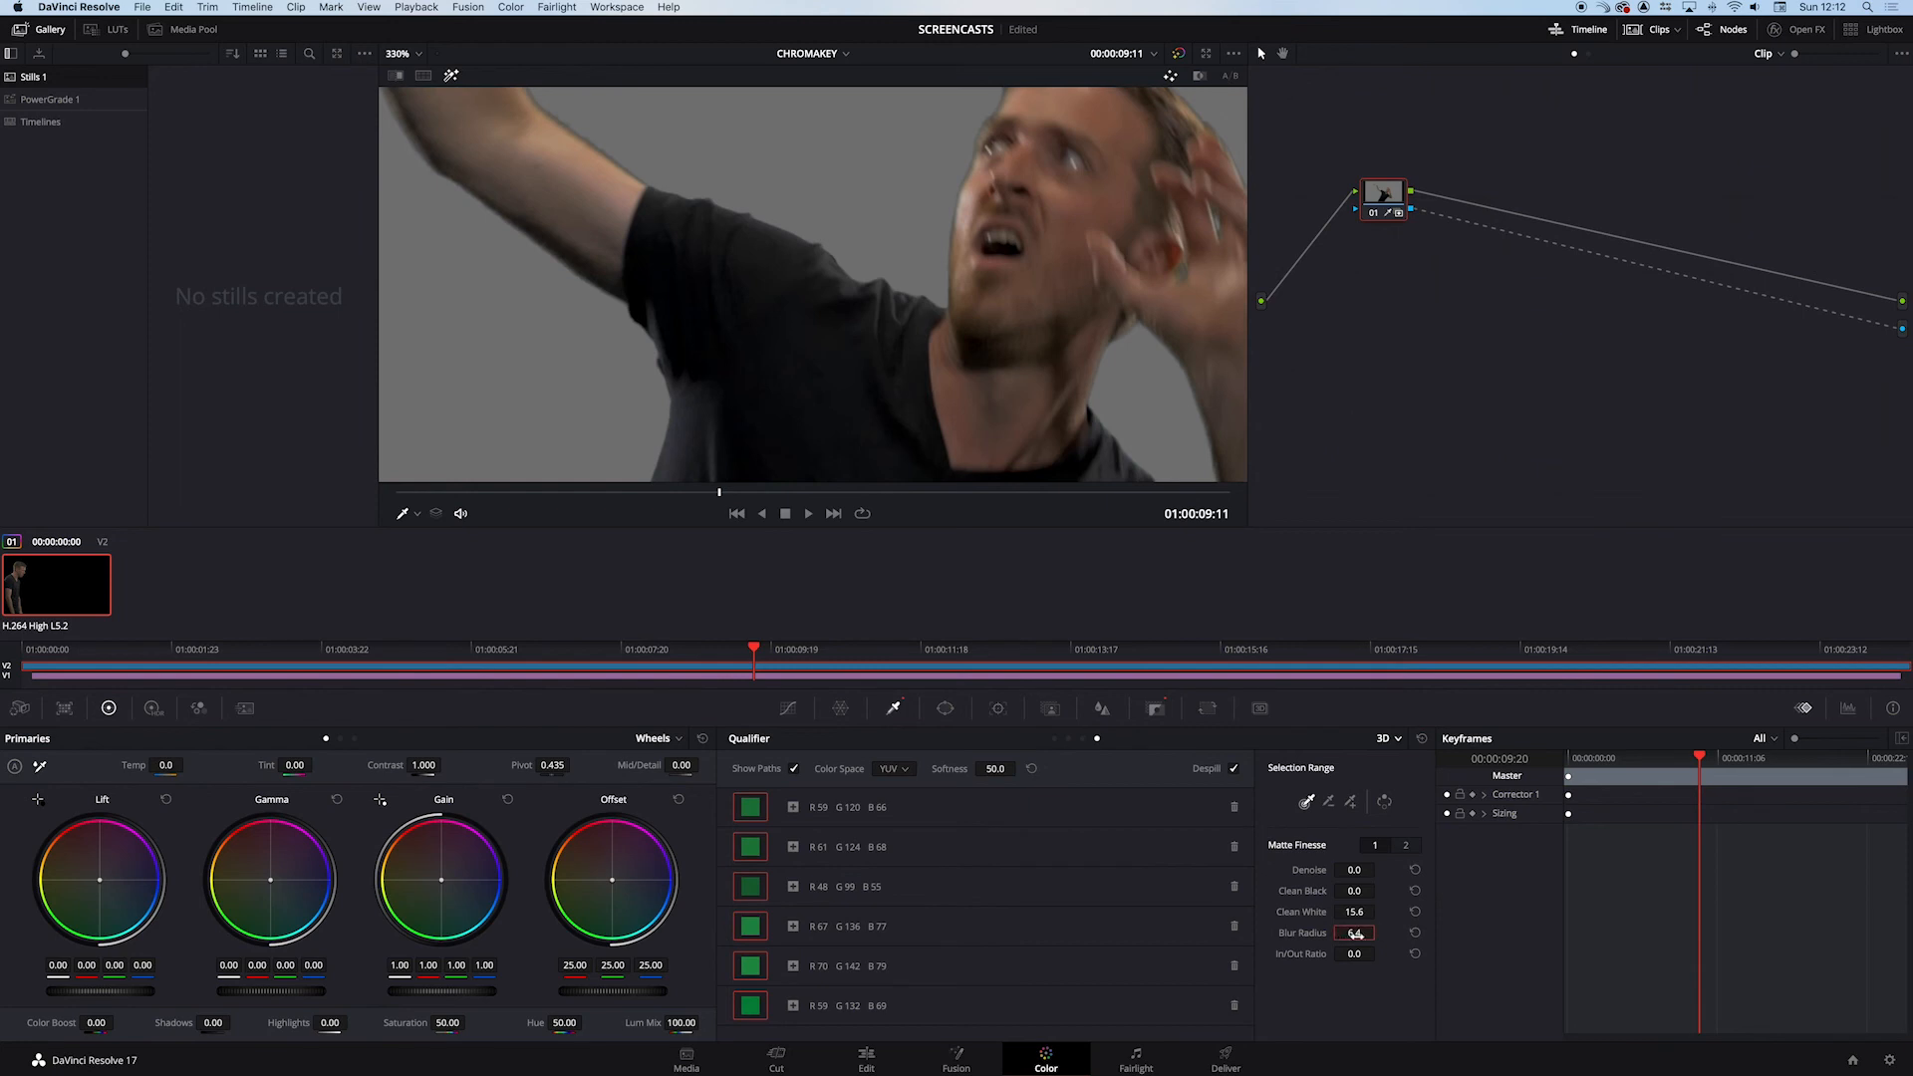
drag(1352, 890, 1379, 890)
scroll(793, 391, down, 10)
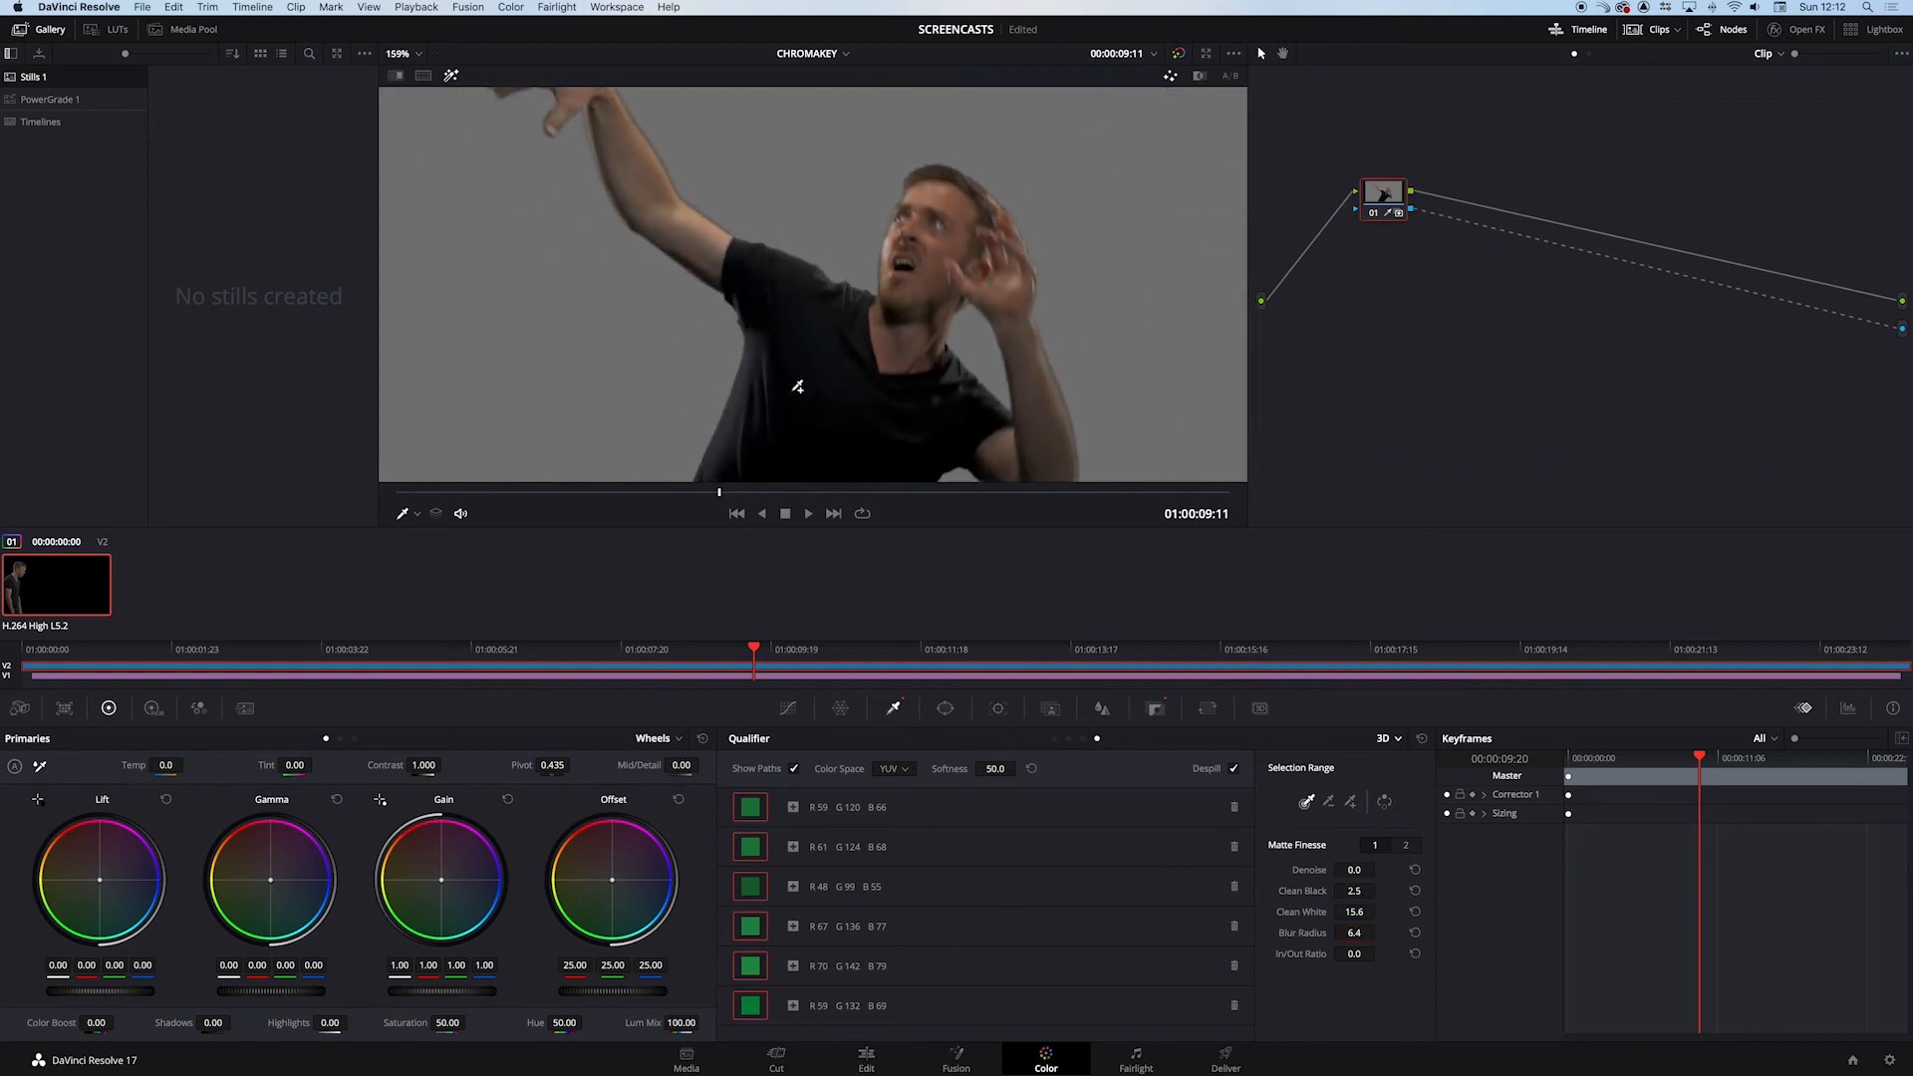
scroll(789, 385, up, 4)
key(space)
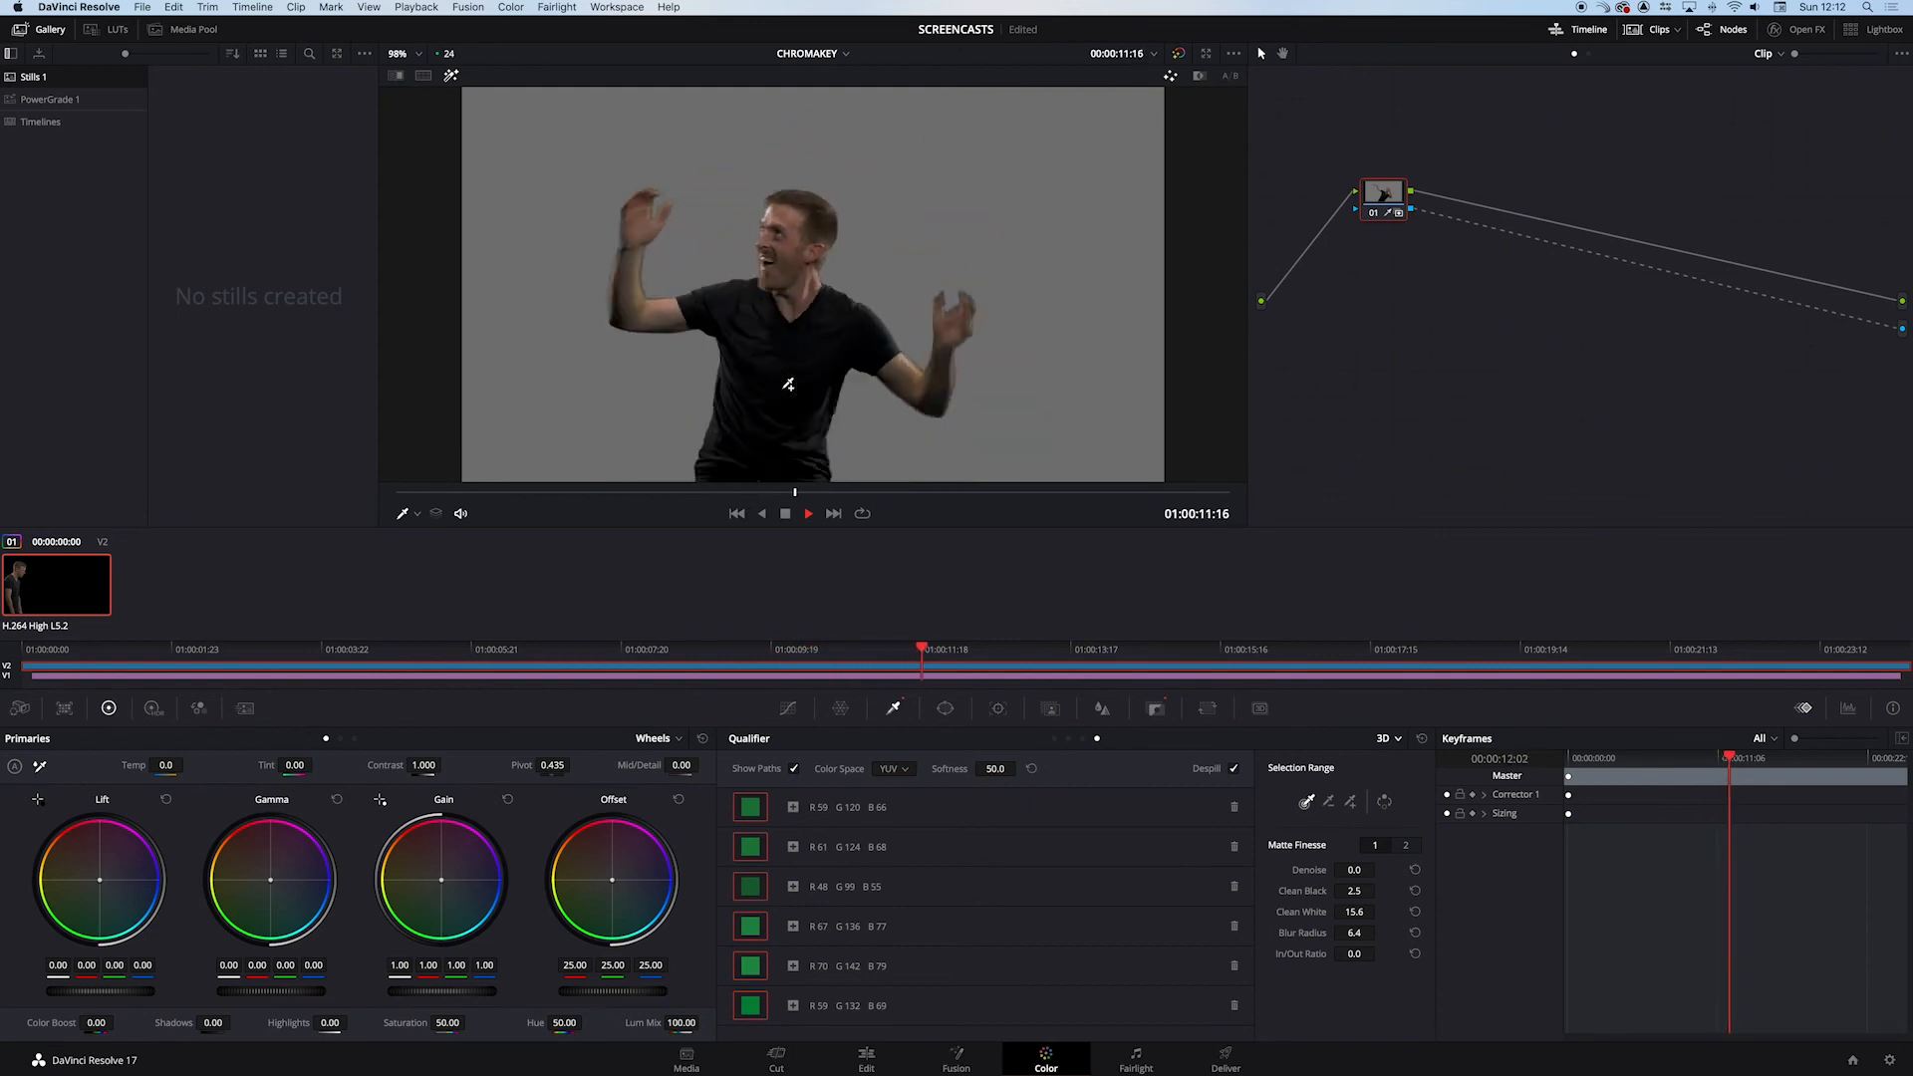
key(space)
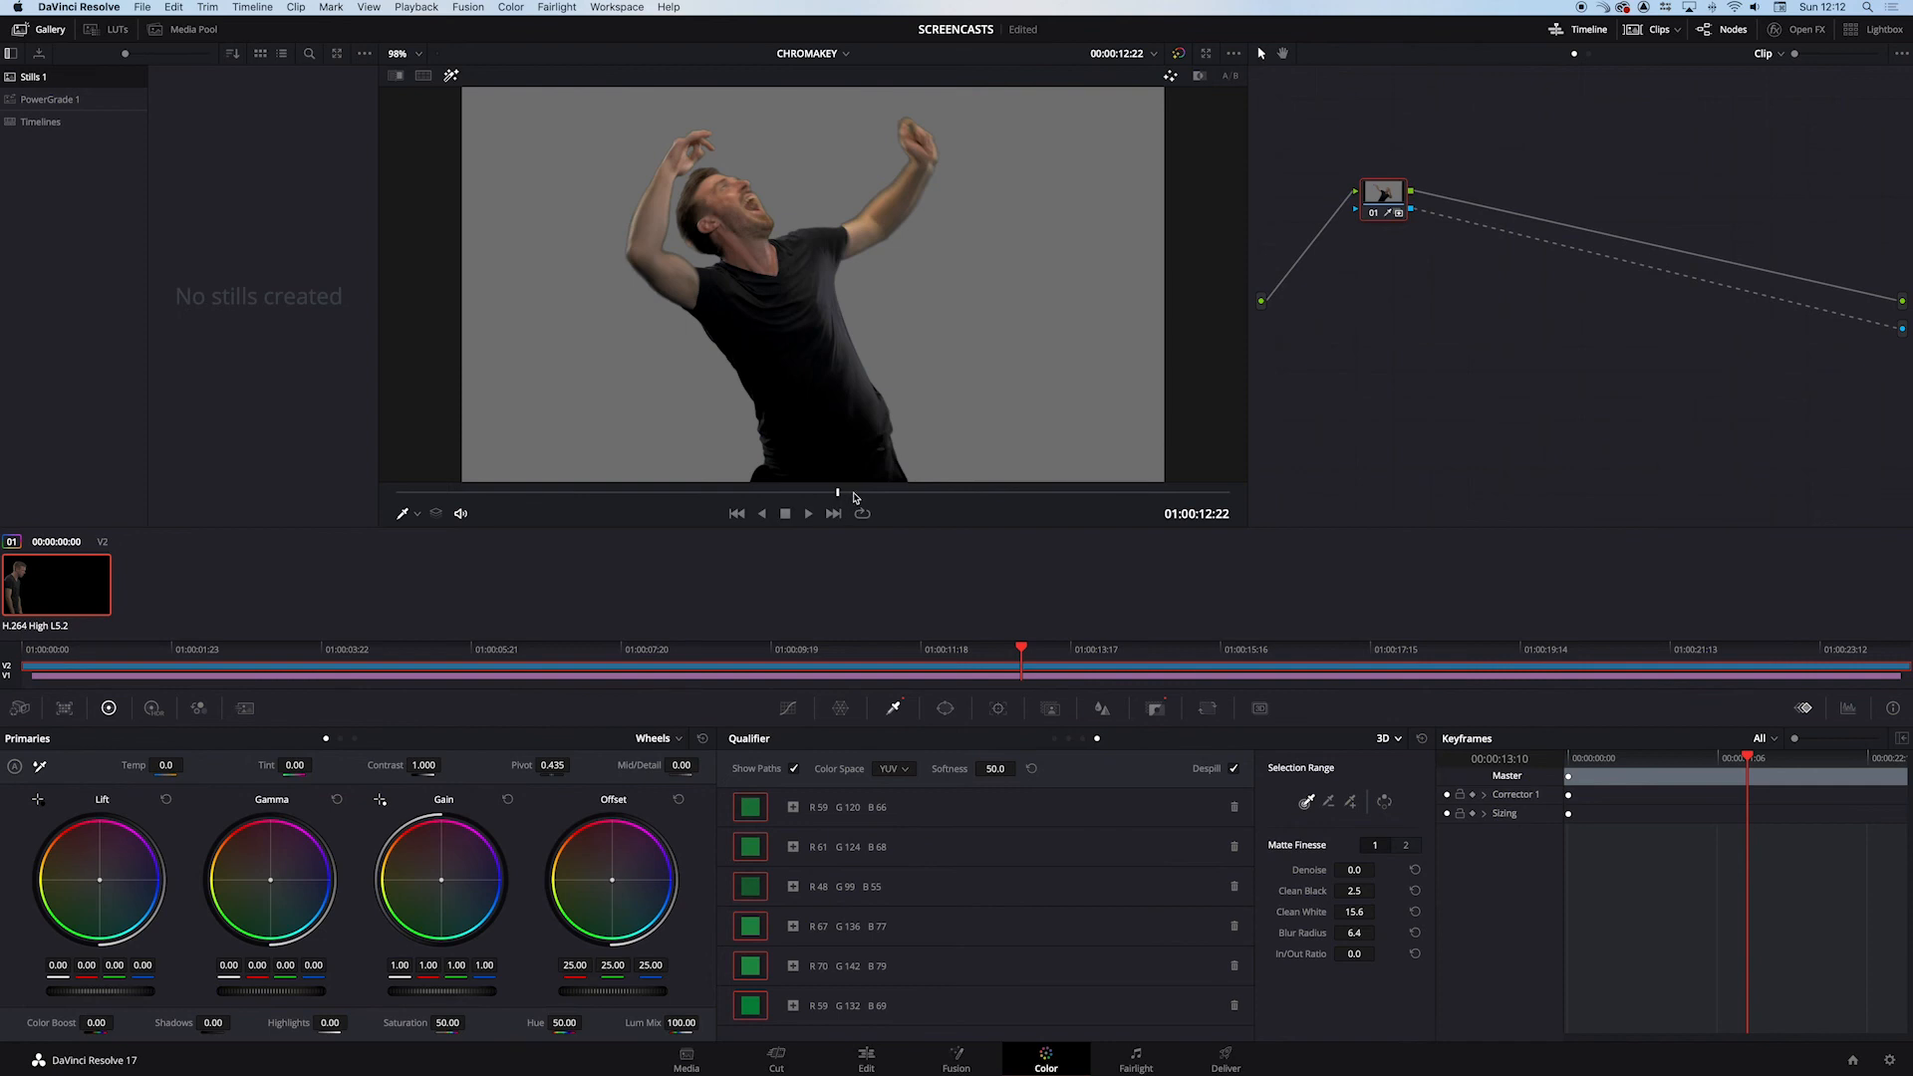
click(856, 493)
drag(856, 495, 803, 495)
- Turn off the viewer highlight, play the composite over the colour bars, and hide the qualifier's sample paths
click(450, 77)
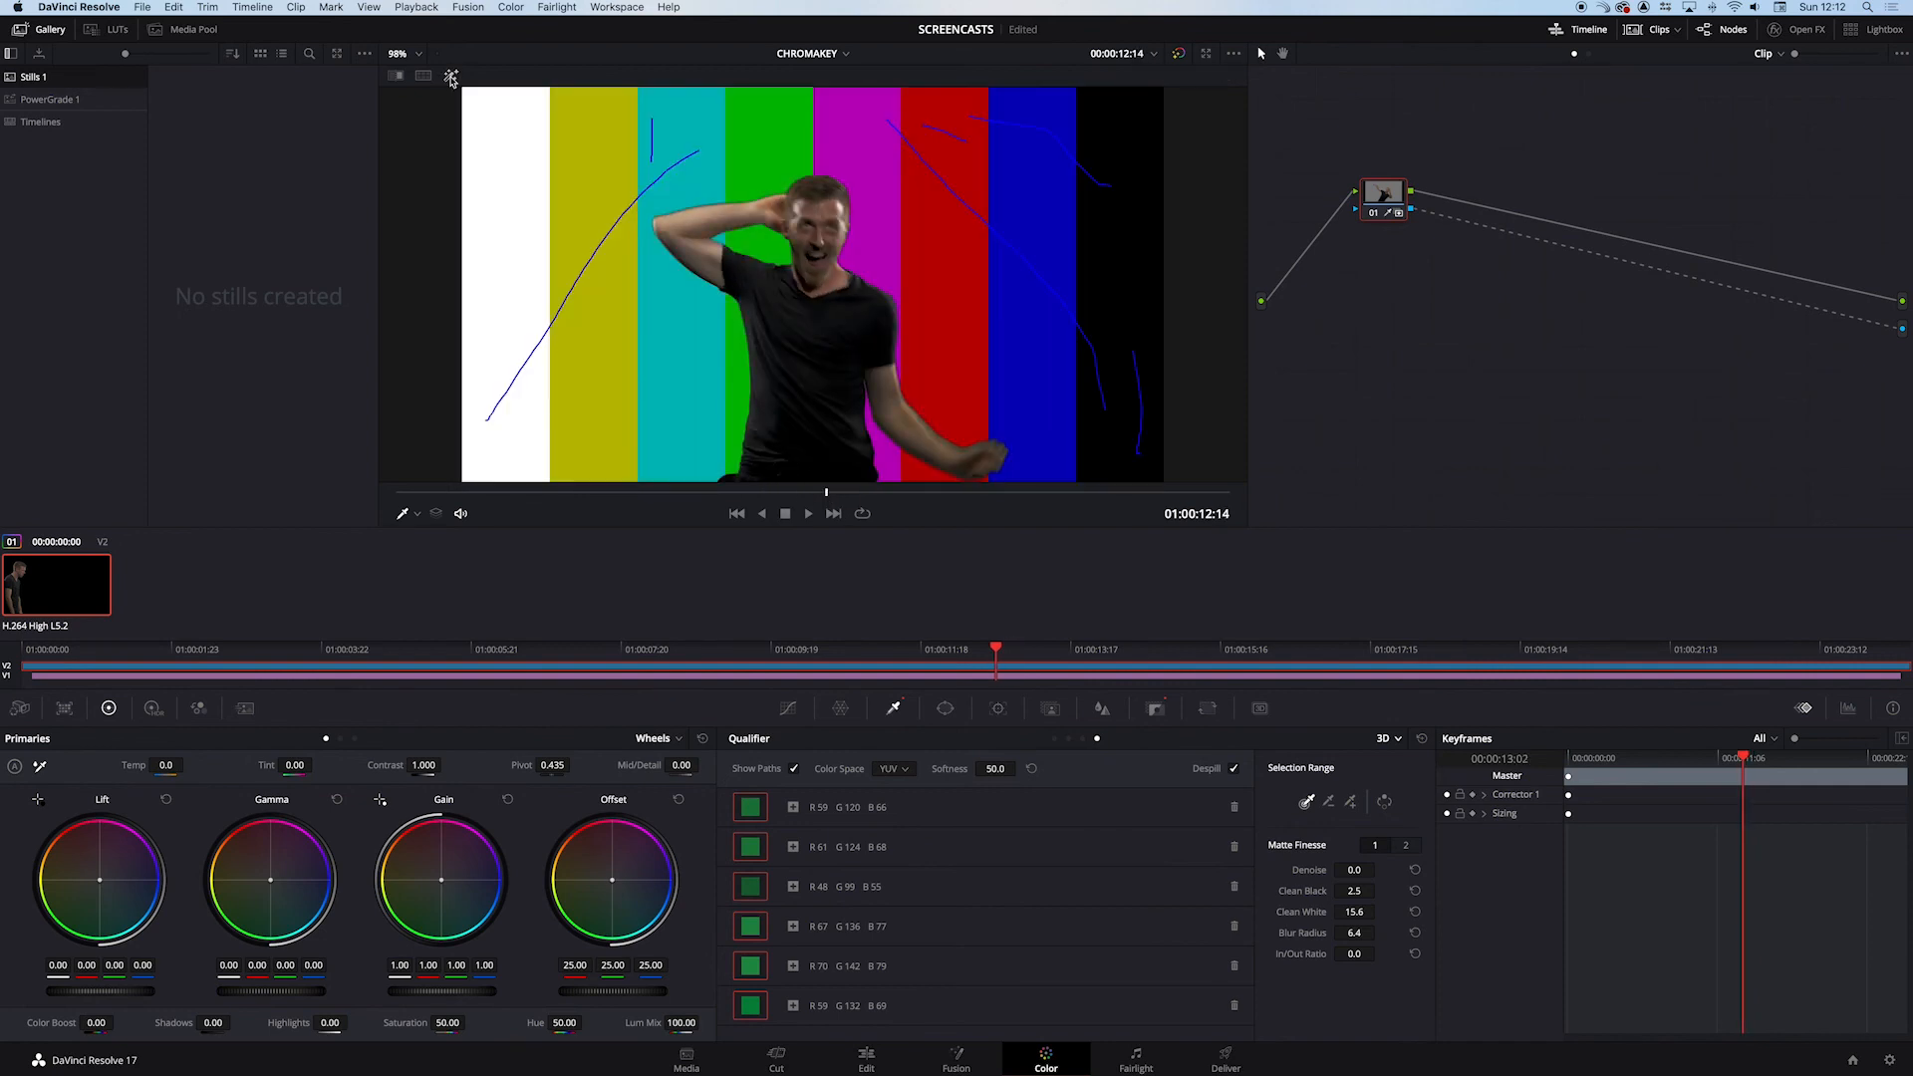
drag(994, 678, 958, 650)
key(space)
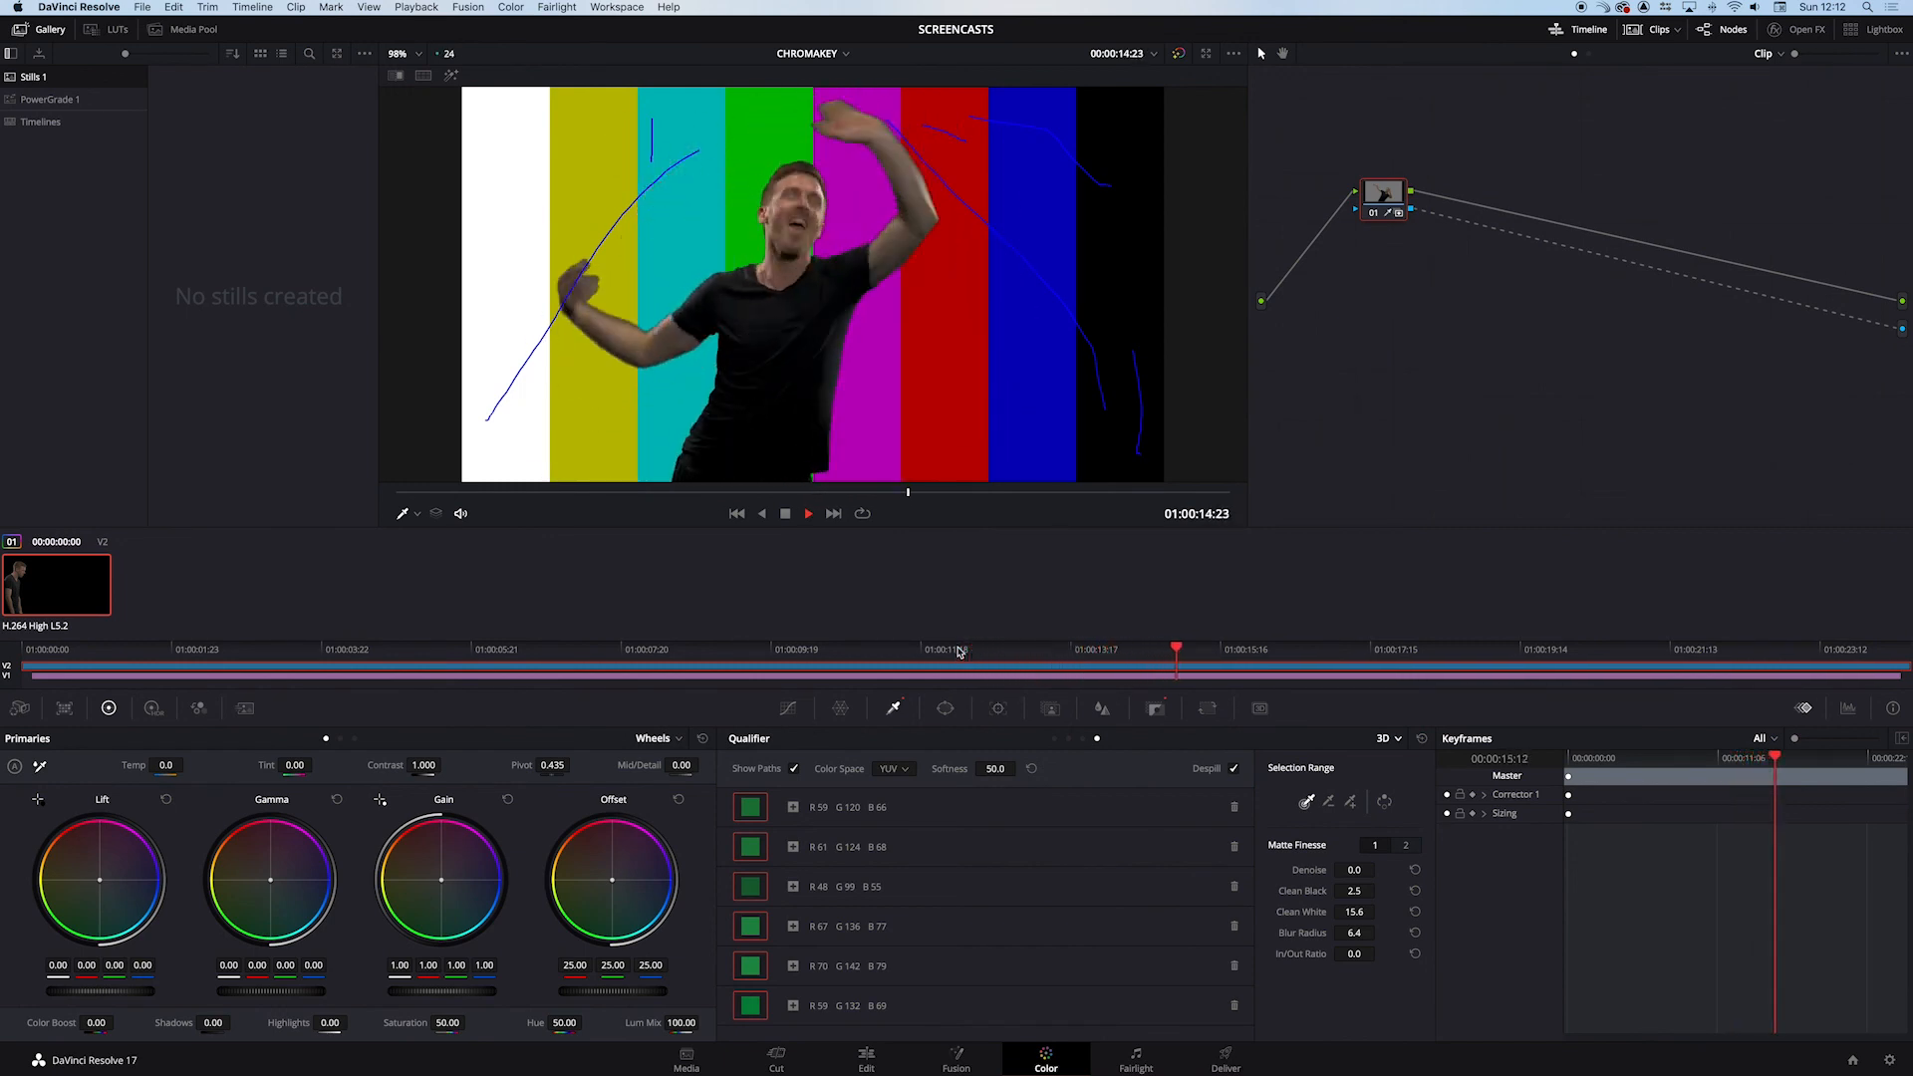
key(space)
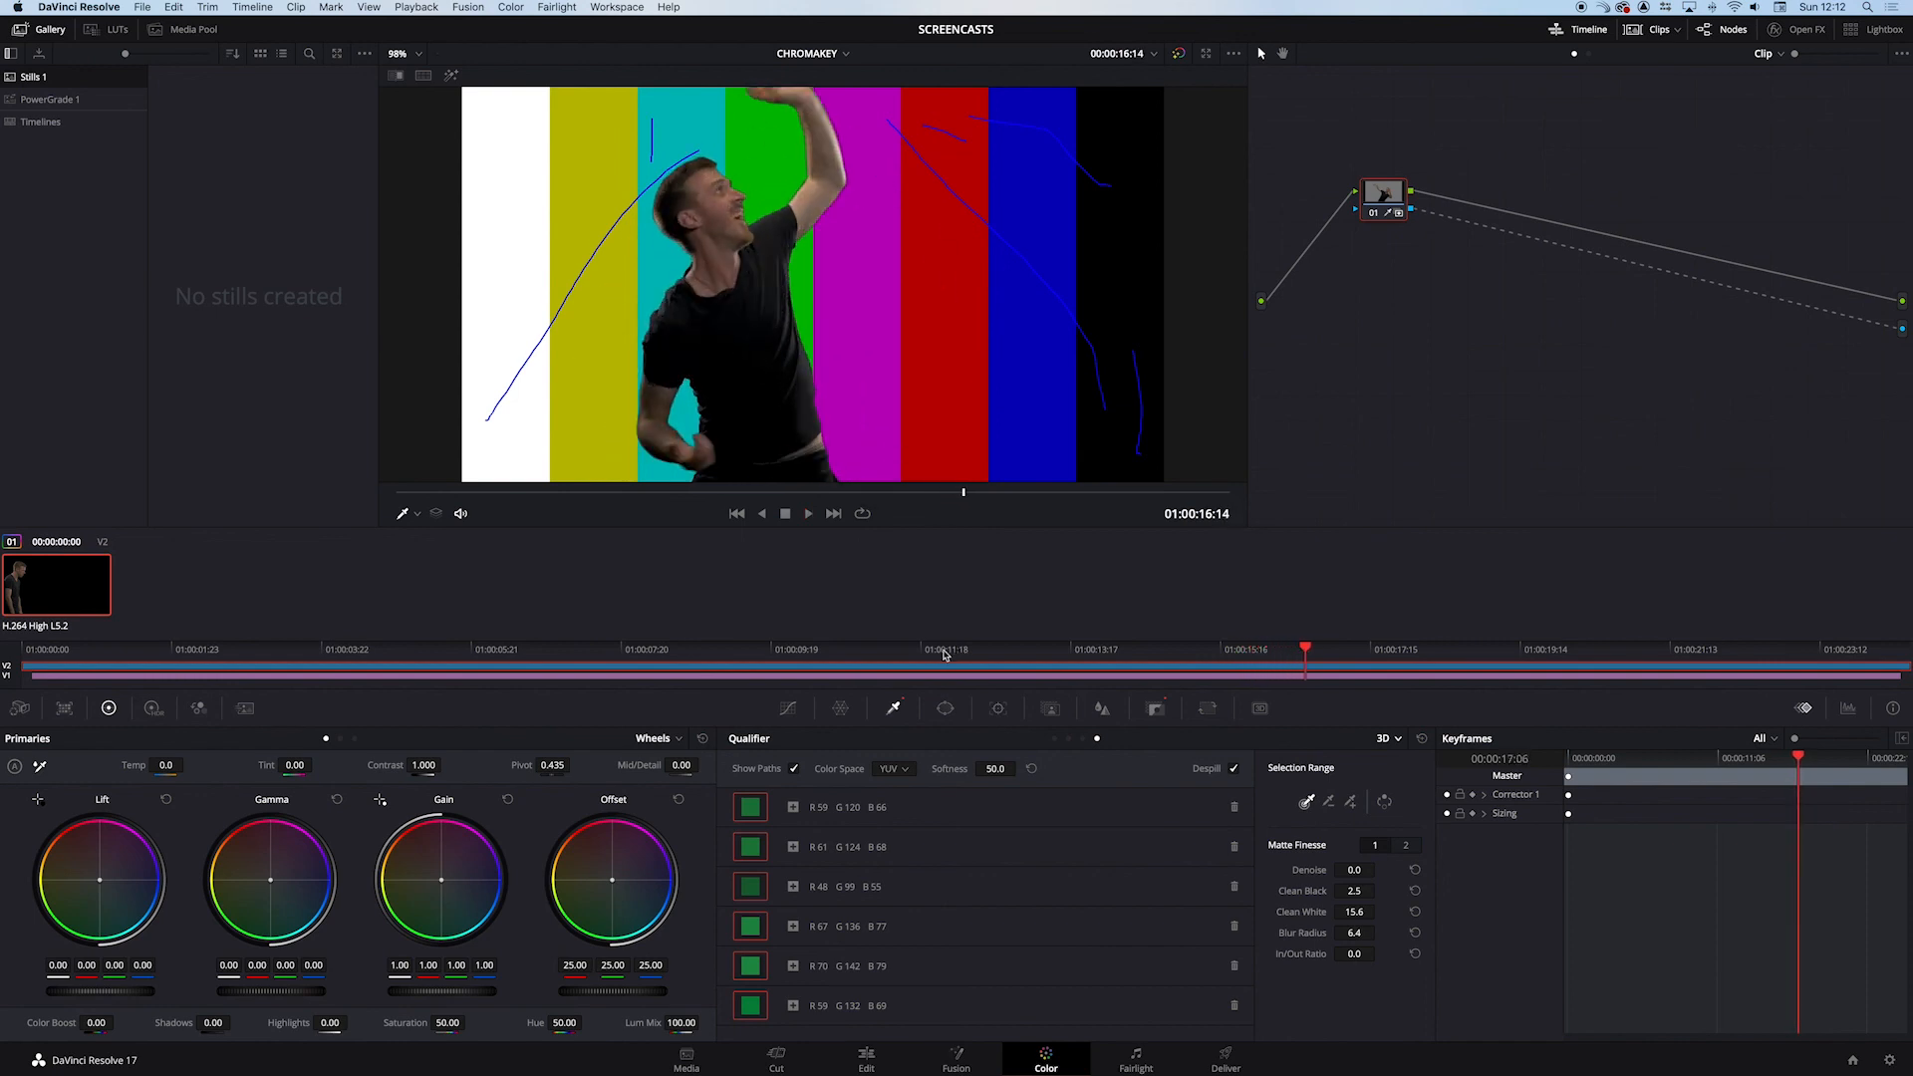
drag(1159, 650, 1066, 651)
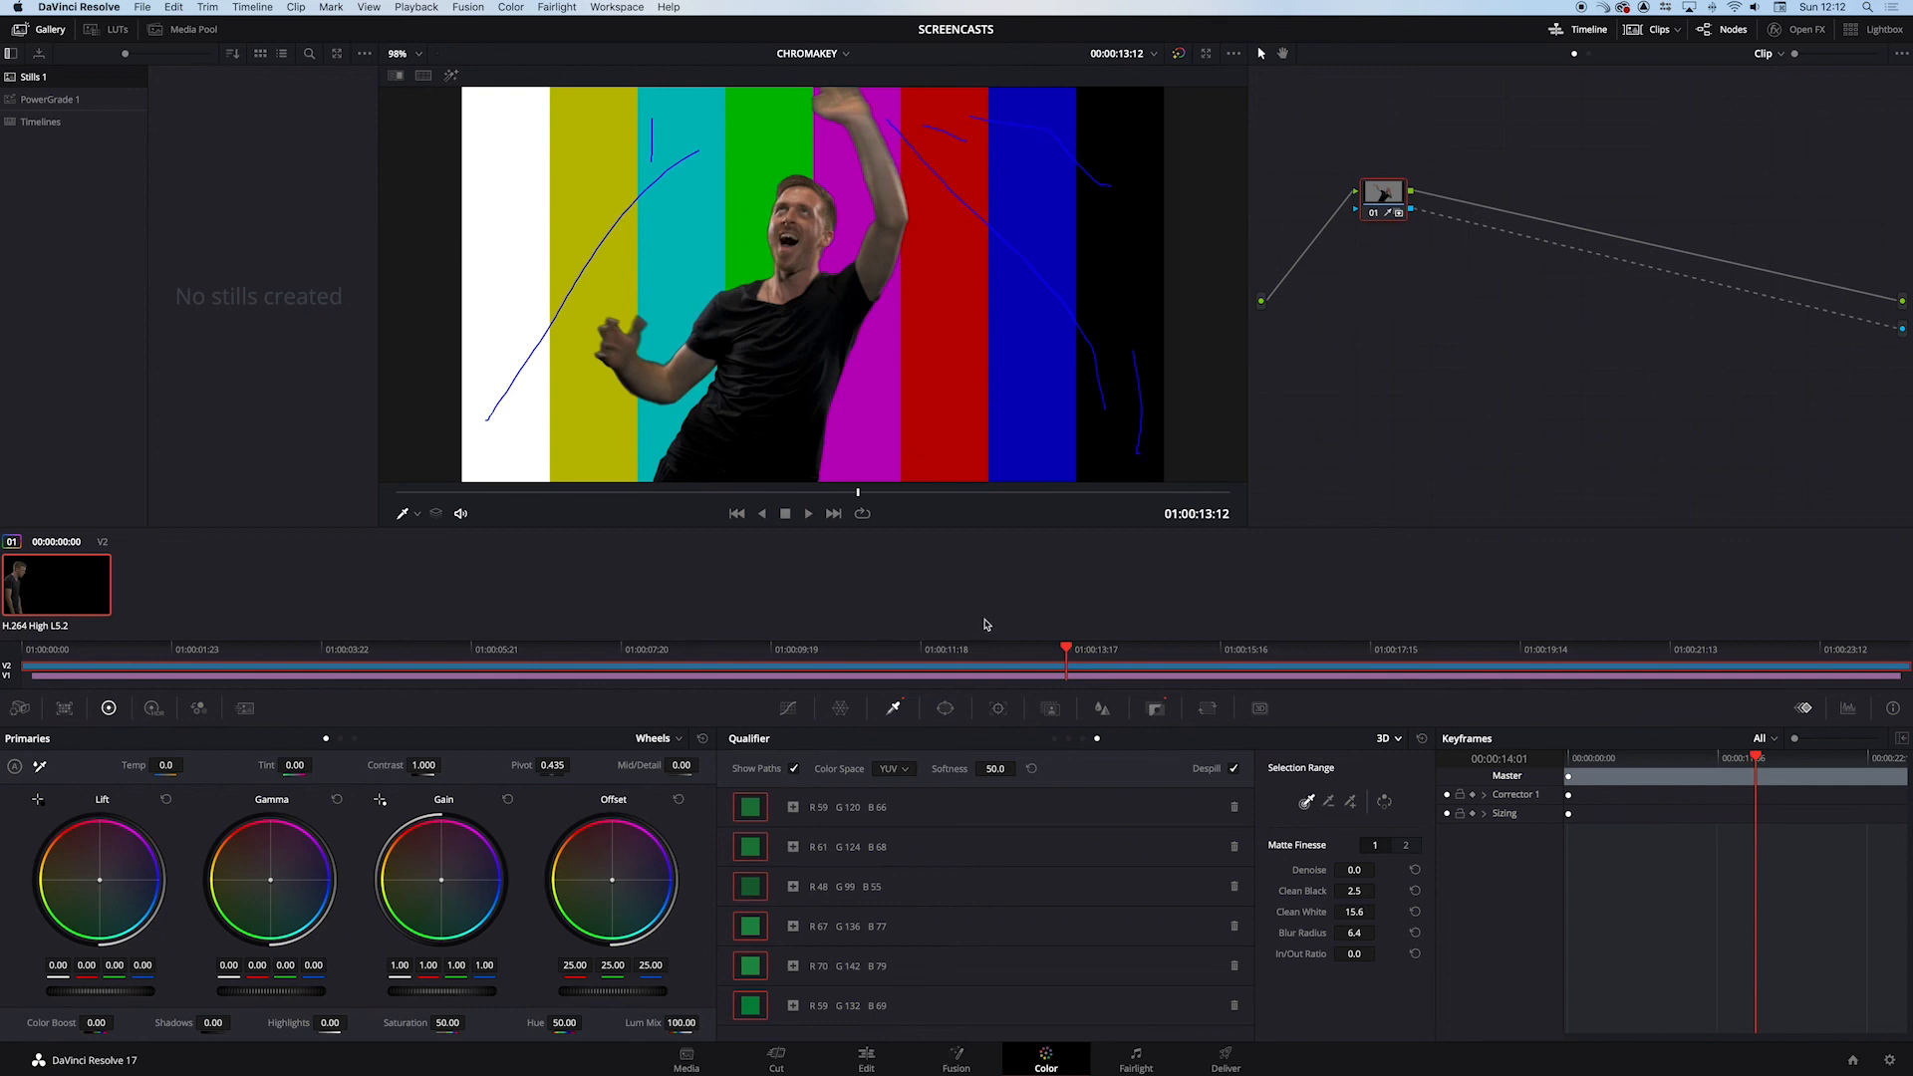
click(794, 769)
mouse_move(1061, 644)
mouse_down()
mouse_move(1136, 651)
mouse_move(1032, 650)
mouse_up()
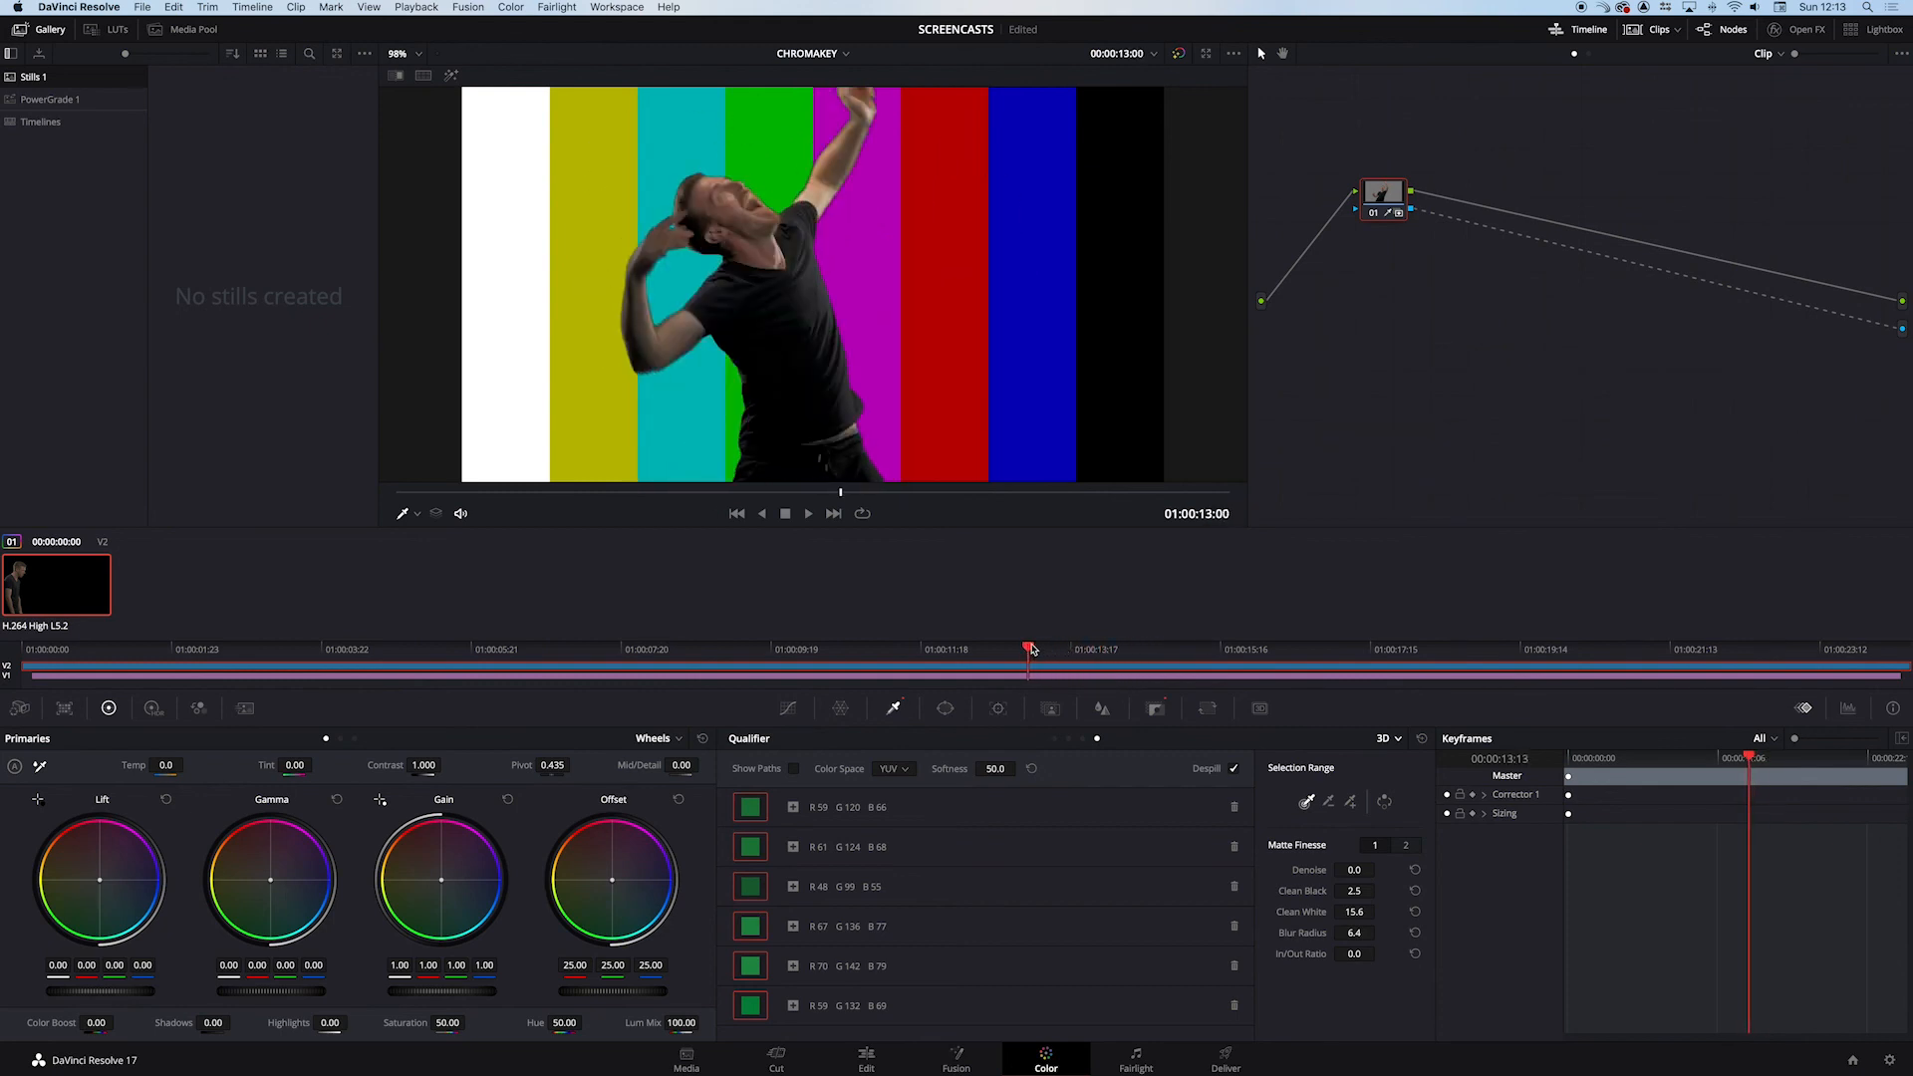